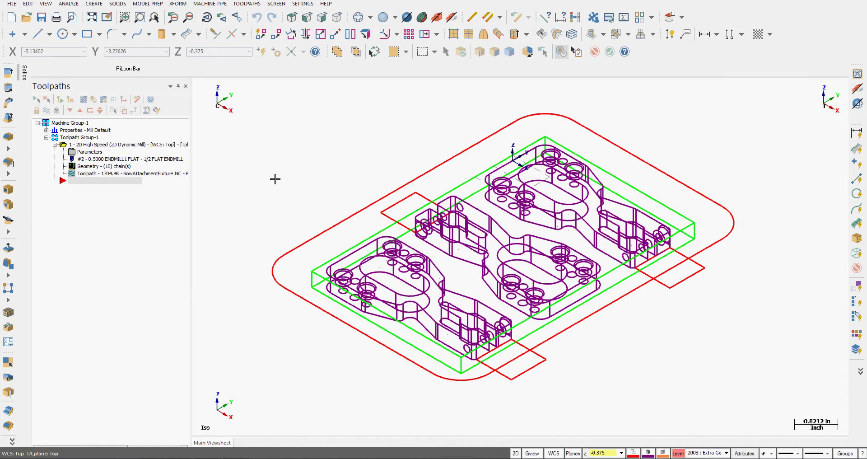
Step: Start a second 2D High Speed Dynamic Mill toolpath from the Toolpaths menu
{"action": "left_click", "coordinate": [244, 4]}
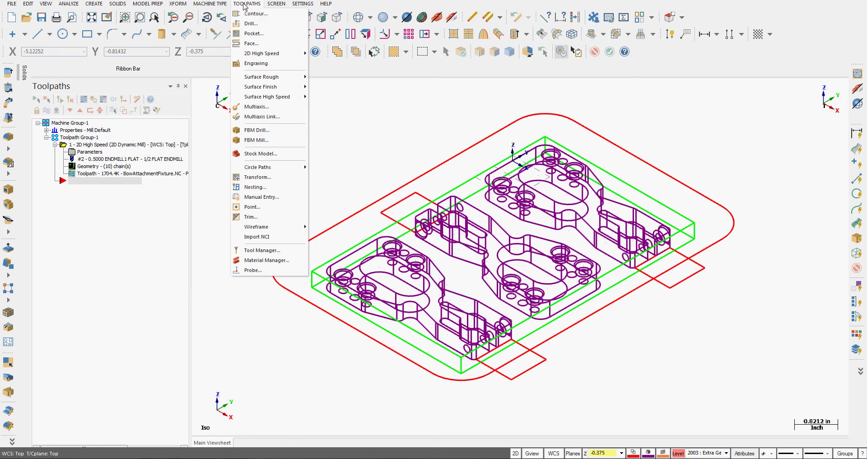
{"action": "mouse_move", "coordinate": [261, 55]}
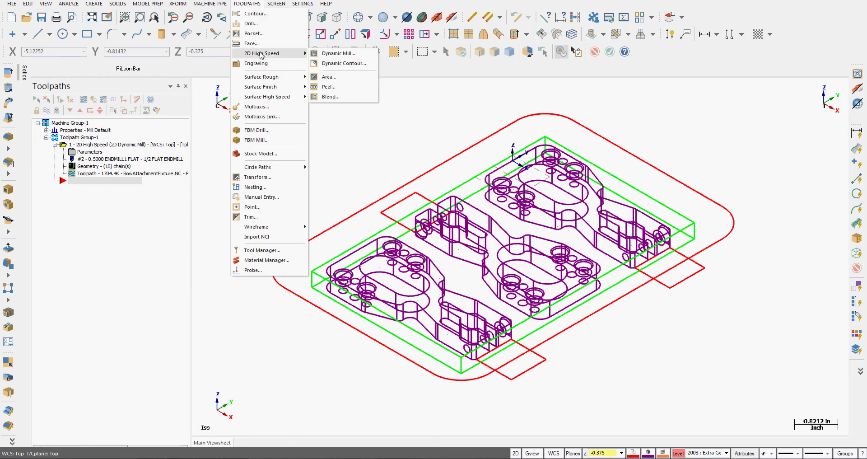
{"action": "left_click", "coordinate": [344, 55]}
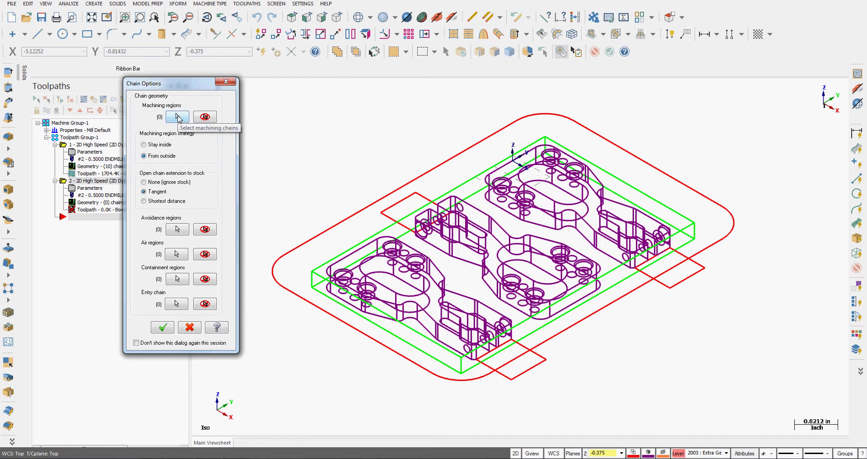
Step: Partially chain the lower-left part outline in the C-plane as the first machining region
{"action": "left_click", "coordinate": [177, 117]}
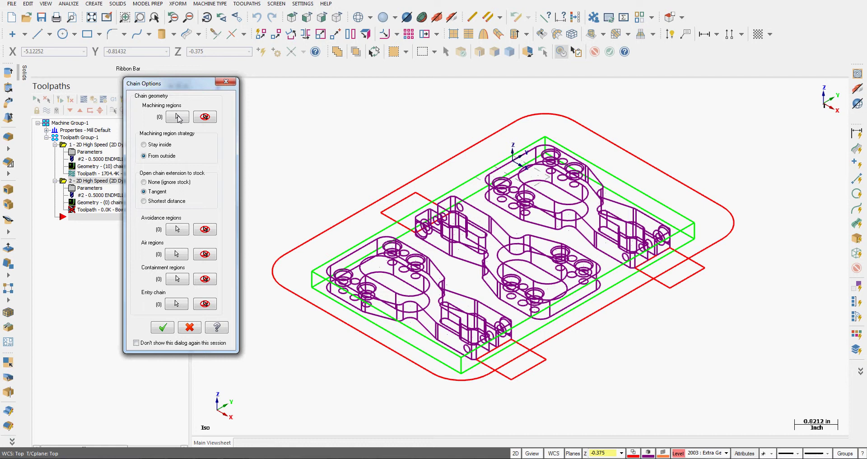
{"action": "left_click", "coordinate": [64, 128]}
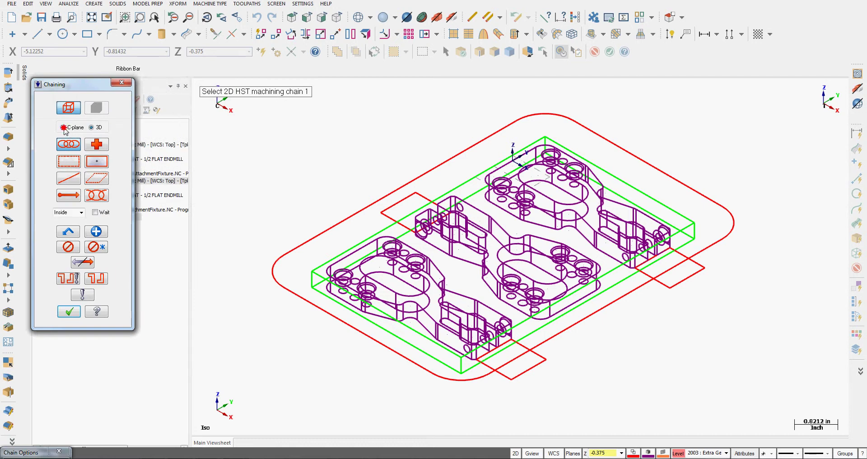
{"action": "left_click", "coordinate": [96, 196]}
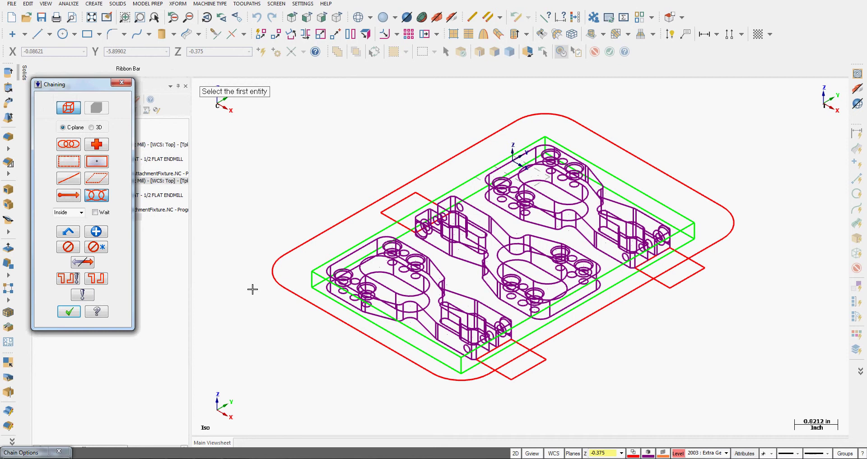
{"action": "left_click", "coordinate": [458, 352]}
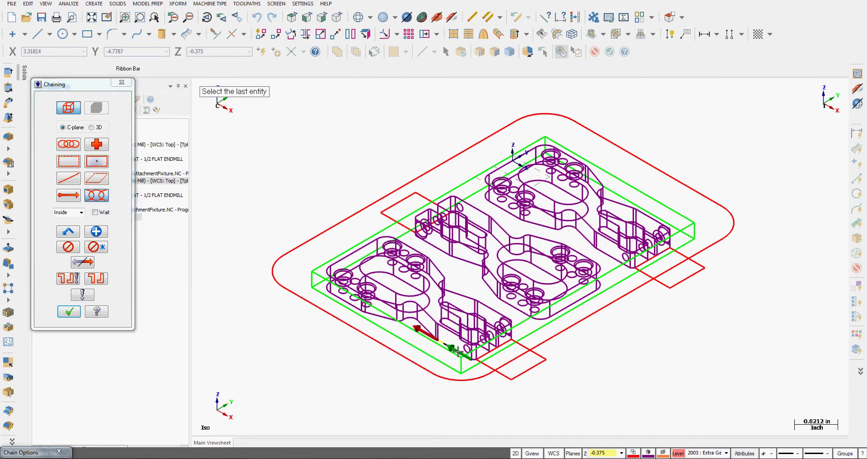
{"action": "left_click", "coordinate": [491, 324]}
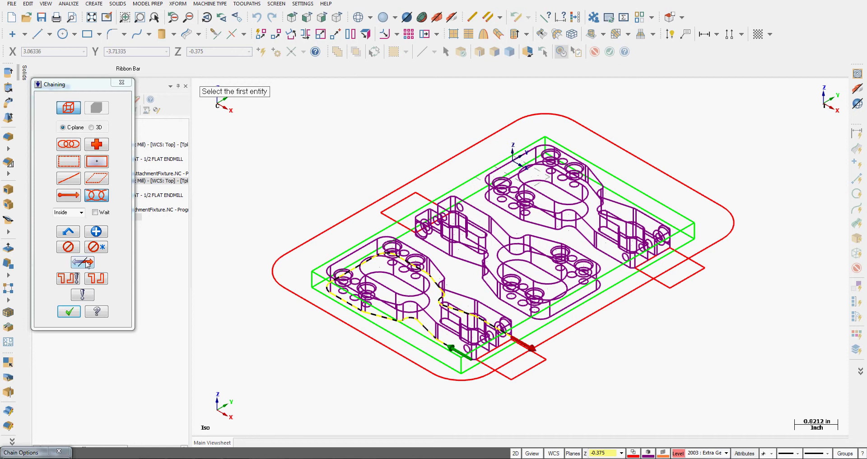
{"action": "left_click", "coordinate": [96, 232]}
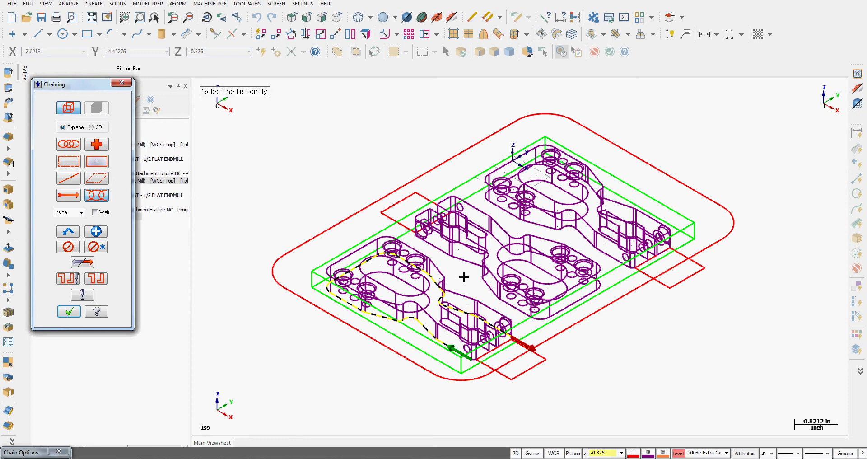
Step: Chain the middle part (reversed direction) and right part outlines, then accept all three regions
{"action": "left_click", "coordinate": [479, 224]}
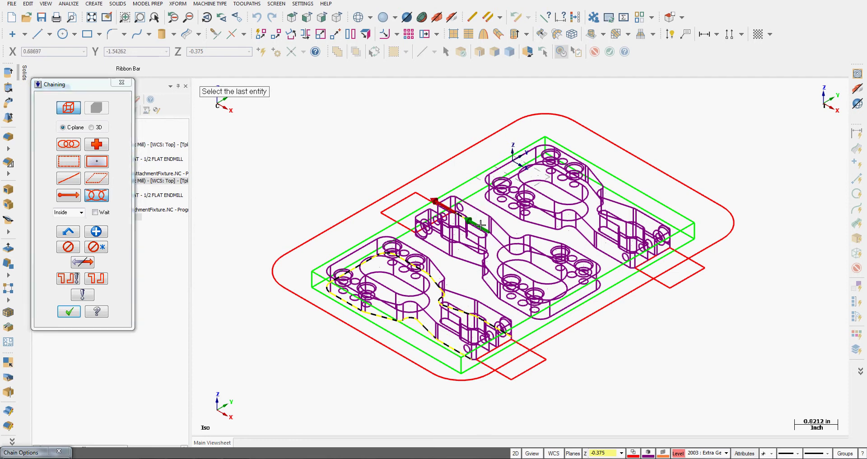
{"action": "left_click", "coordinate": [90, 263]}
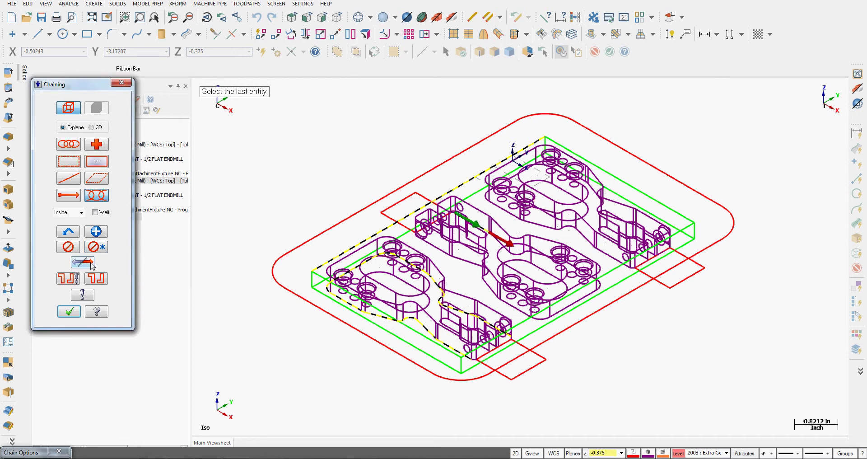
{"action": "left_click", "coordinate": [429, 245]}
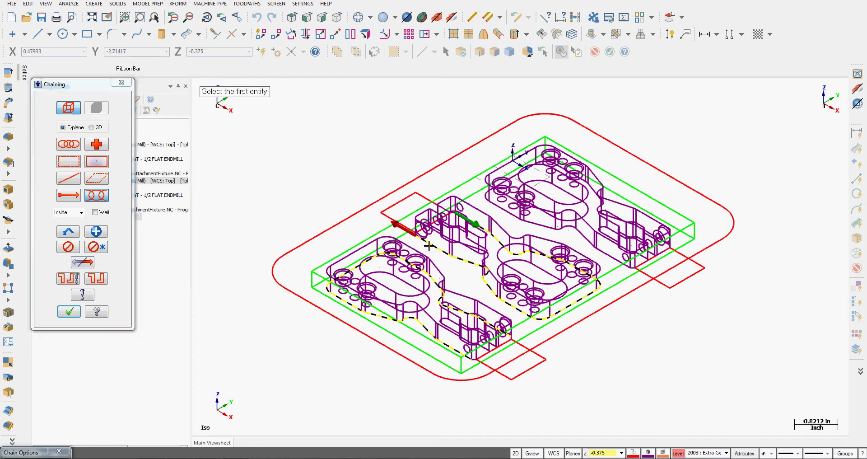
{"action": "left_click", "coordinate": [99, 233]}
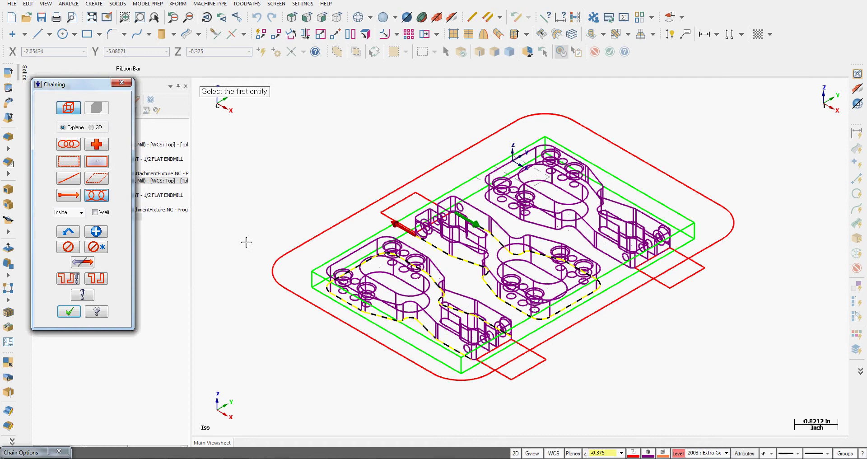
{"action": "left_click", "coordinate": [619, 260]}
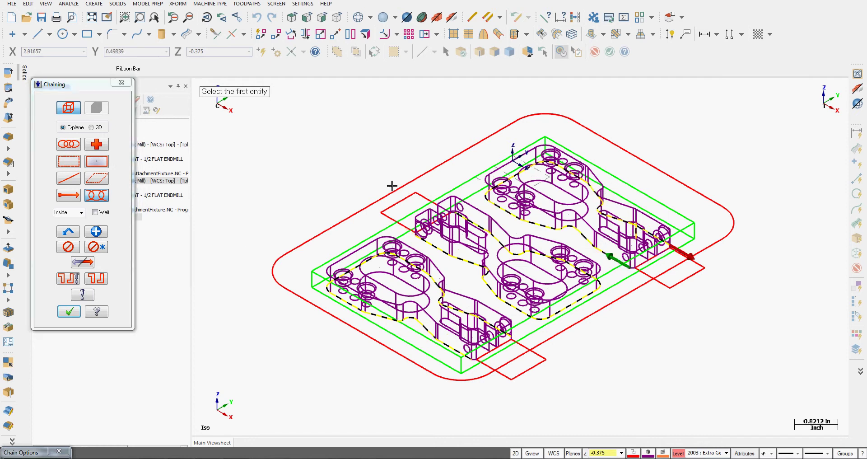
{"action": "left_click_drag", "start_coordinate": [88, 89], "coordinate": [228, 90]}
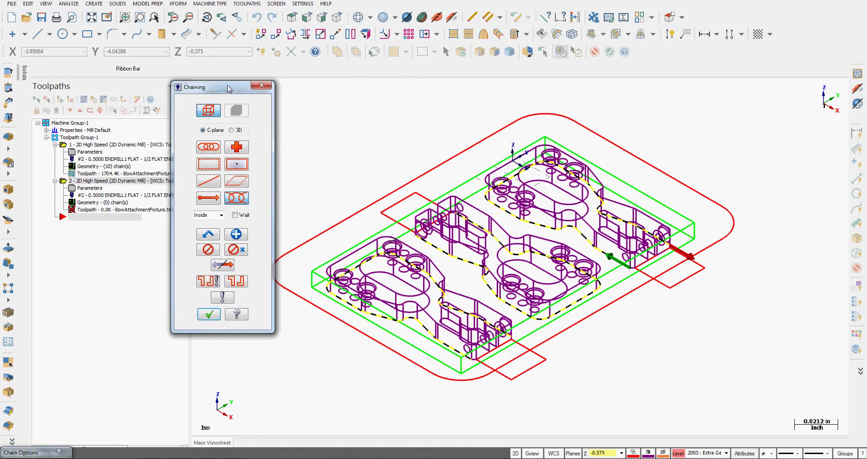
{"action": "left_click", "coordinate": [209, 315]}
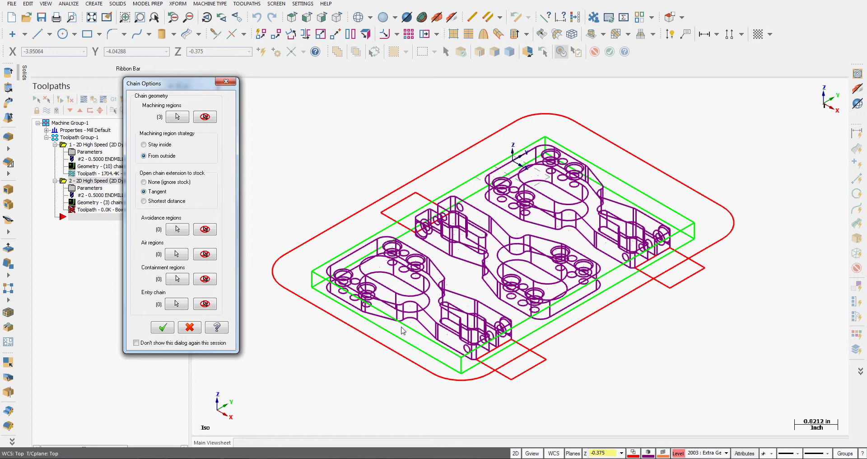
Step: Chain the lower-left, middle and upper part outlines as the three avoidance regions
{"action": "left_click", "coordinate": [177, 231]}
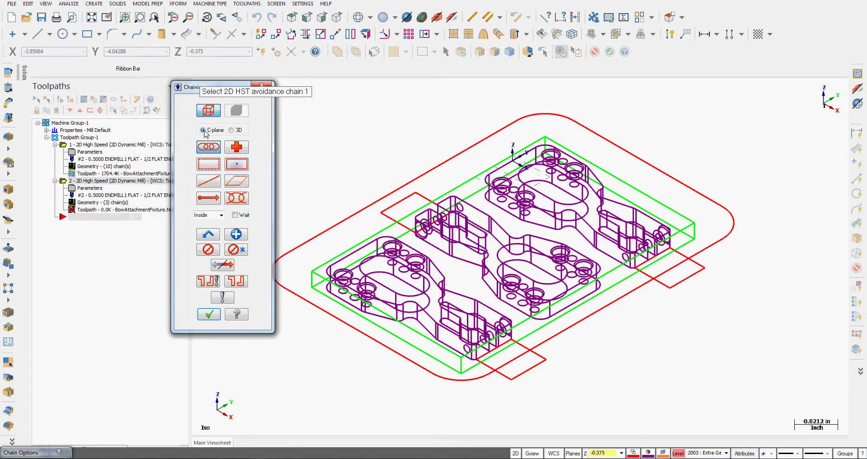
{"action": "left_click", "coordinate": [360, 254]}
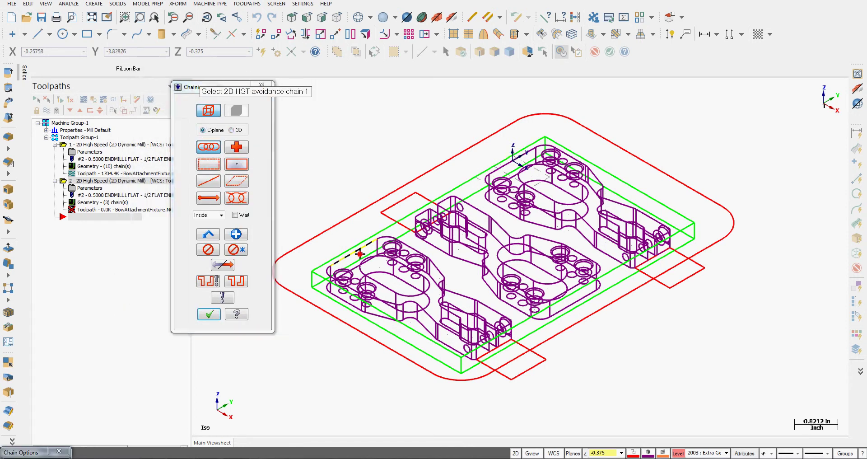
{"action": "left_click", "coordinate": [488, 267]}
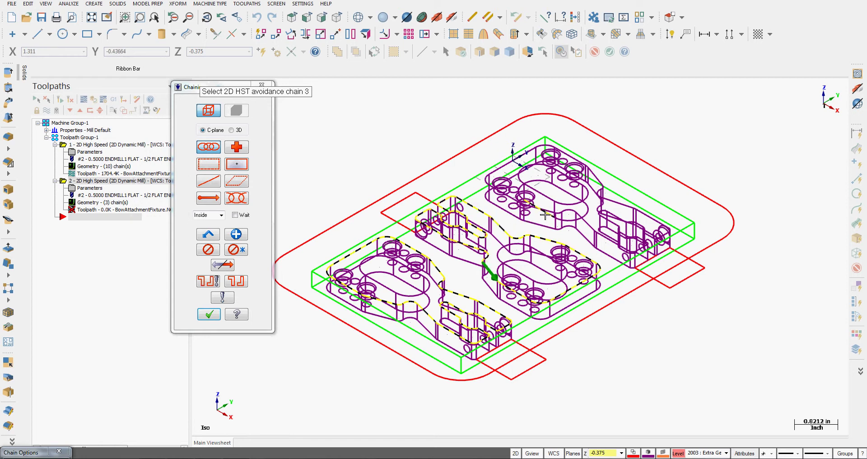
{"action": "left_click", "coordinate": [505, 167]}
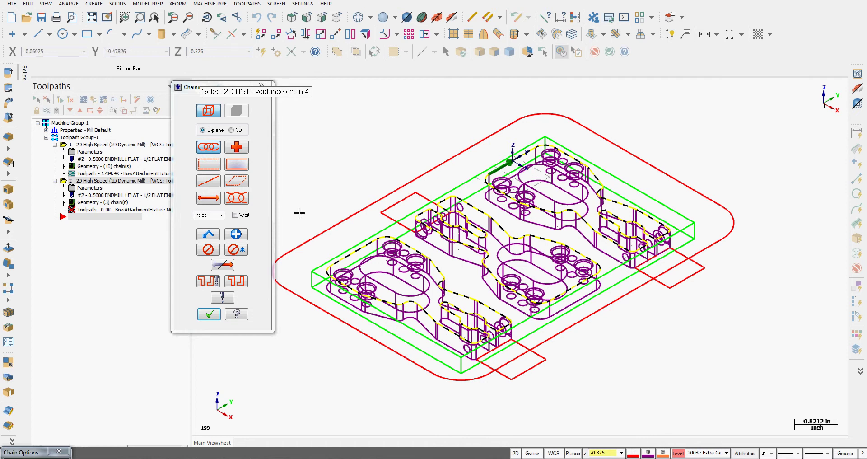
{"action": "left_click", "coordinate": [211, 315]}
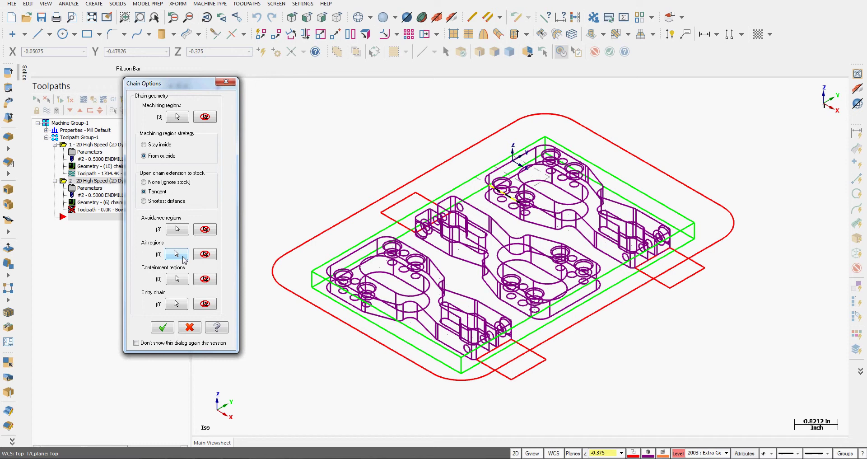
Step: Set the outer red boundary as containment region and confirm the chain options
{"action": "left_click", "coordinate": [176, 279]}
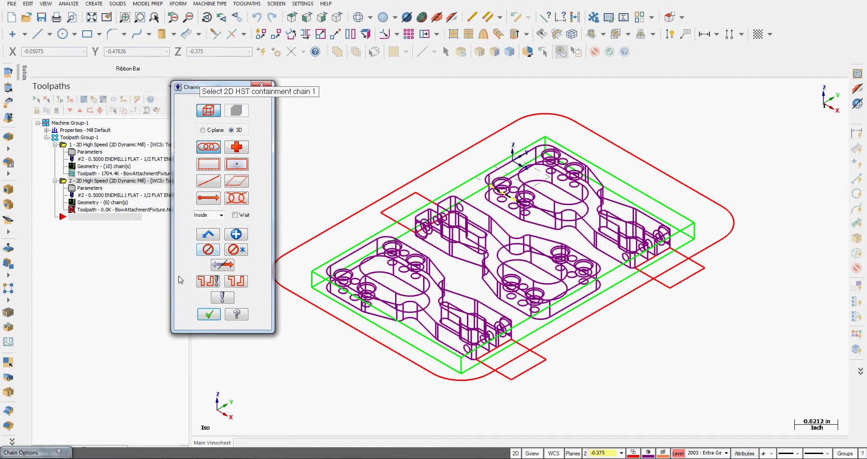
{"action": "left_click", "coordinate": [320, 239]}
{"action": "left_click", "coordinate": [209, 315]}
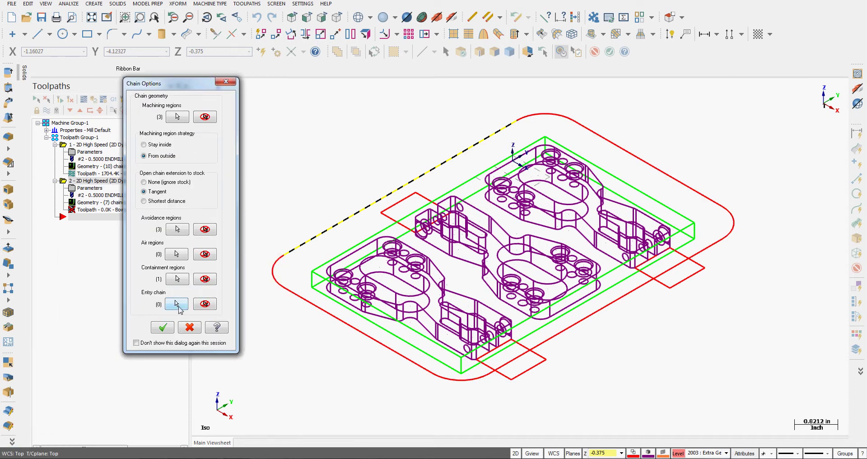
{"action": "left_click", "coordinate": [163, 328]}
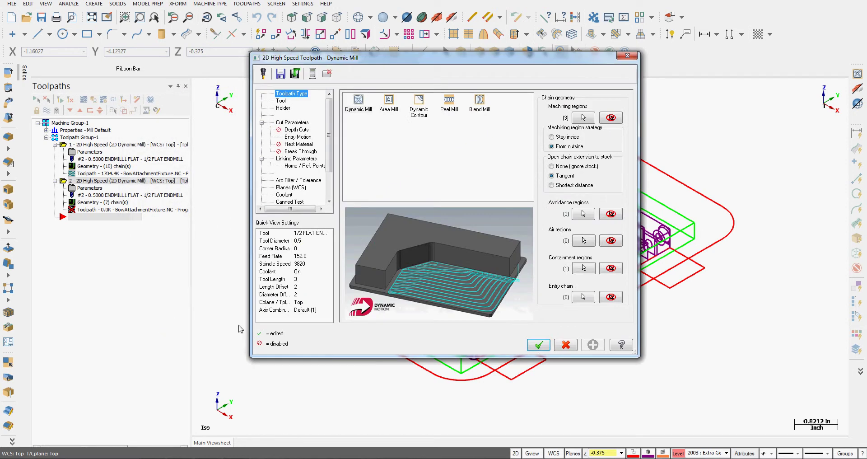
Step: Drag the Dynamic Mill parameters dialog to the left to reveal the parts
{"action": "left_click_drag", "start_coordinate": [393, 57], "coordinate": [211, 55]}
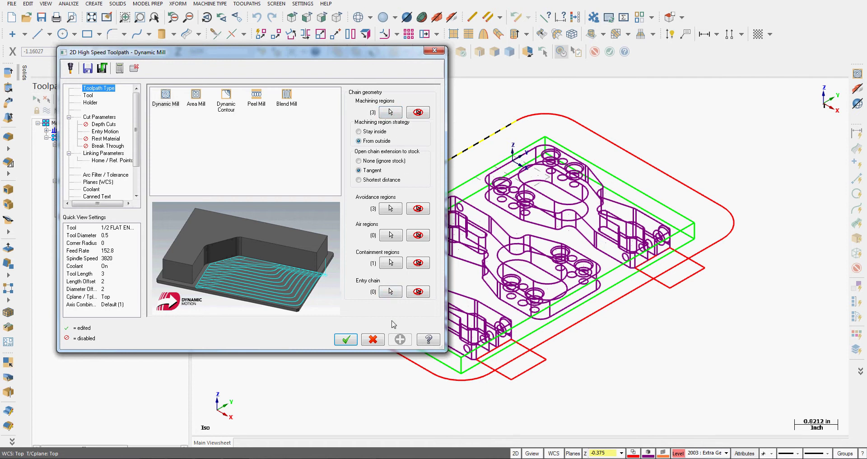
Step: Select the 1/2 flat endmill and set its feed per tooth to 0.01
{"action": "left_click", "coordinate": [90, 95]}
{"action": "left_click", "coordinate": [249, 117]}
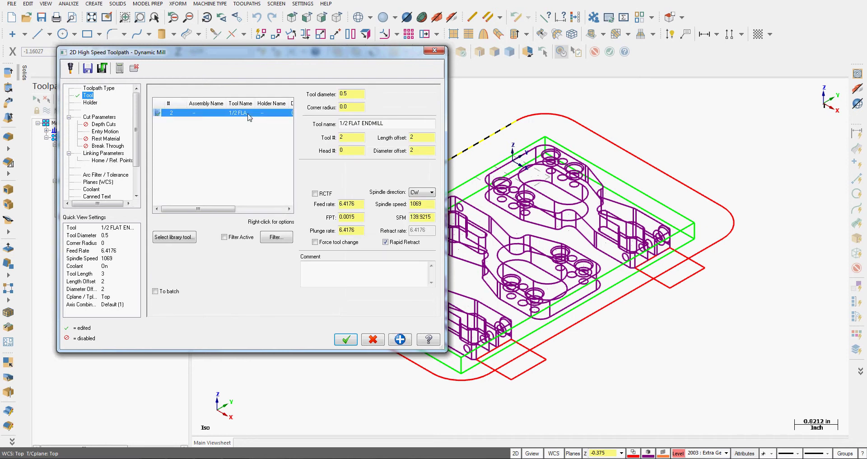
{"action": "left_click", "coordinate": [356, 217]}
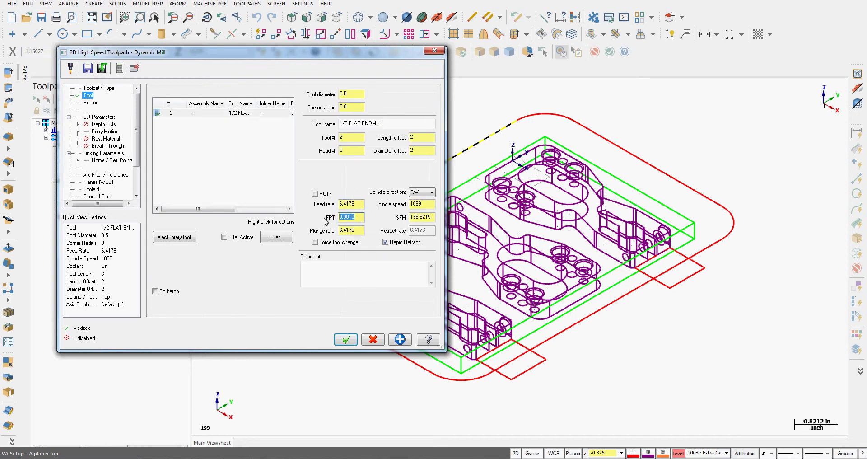
{"action": "key", "text": "BackSpace"}
{"action": "key", "text": "Return"}
Step: Set the tool to 500 SFM and a 50.0 plunge rate
{"action": "left_click_drag", "start_coordinate": [431, 219], "coordinate": [393, 220]}
{"action": "type", "text": "500"}
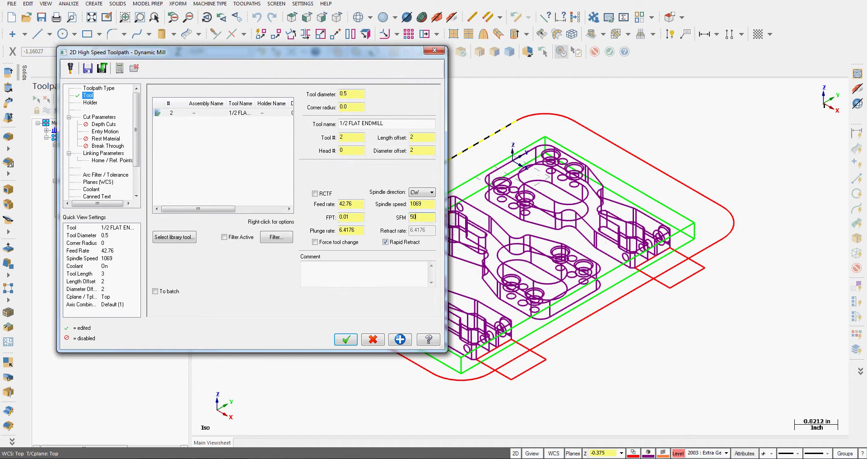
{"action": "key", "text": "Return"}
{"action": "left_click_drag", "start_coordinate": [361, 230], "coordinate": [343, 229]}
{"action": "type", "text": "5"}
{"action": "type", "text": "0.0"}
{"action": "left_click", "coordinate": [317, 275]}
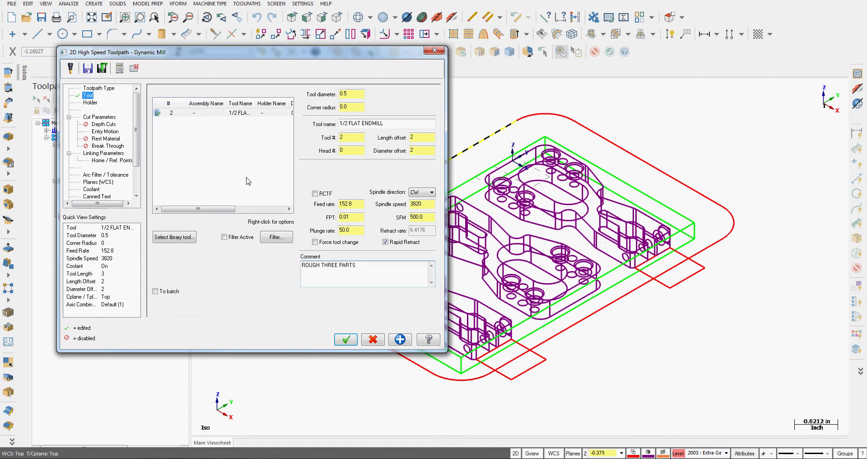
Step: Review cut parameters, keeping bottom-left approach, first-pass settings and 25% stepover
{"action": "left_click", "coordinate": [105, 118]}
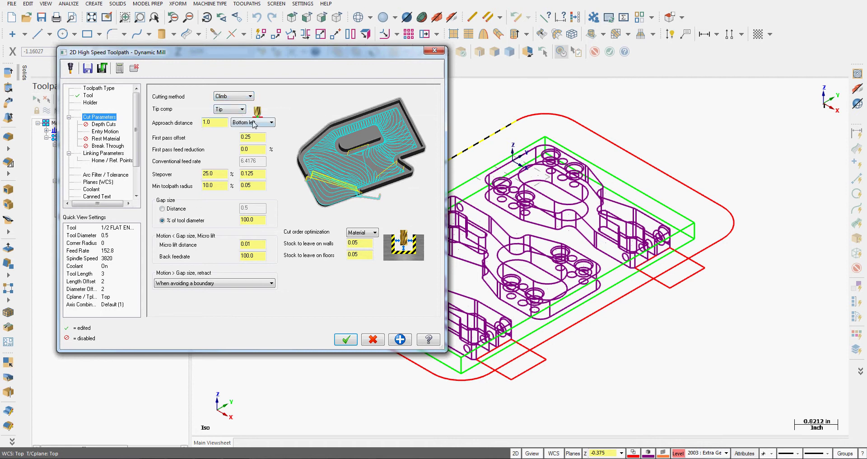
{"action": "left_click", "coordinate": [271, 122]}
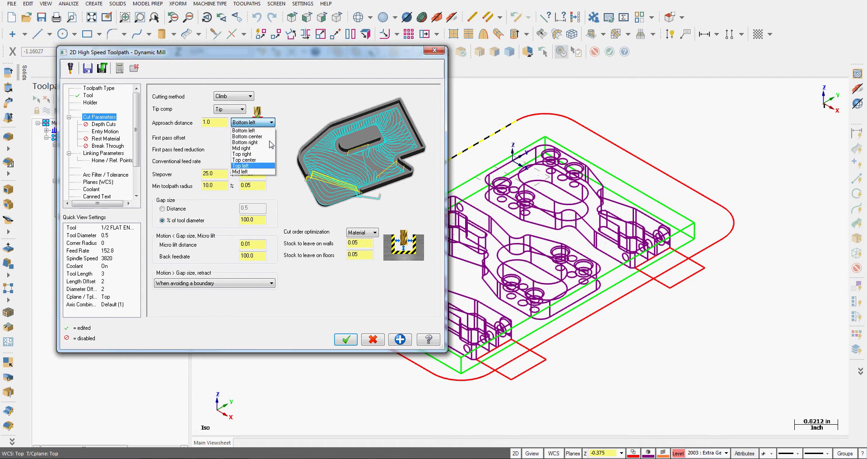
{"action": "left_click", "coordinate": [242, 130]}
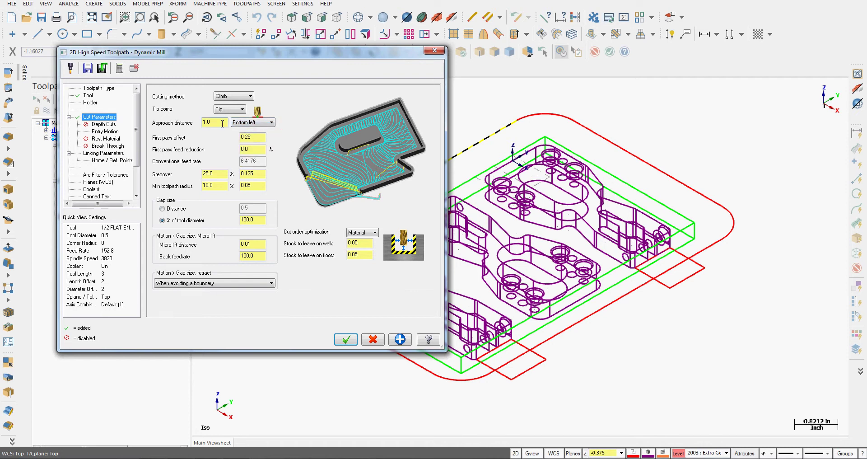
{"action": "left_click", "coordinate": [221, 123]}
{"action": "left_click", "coordinate": [256, 137]}
{"action": "left_click", "coordinate": [256, 151]}
{"action": "left_click", "coordinate": [213, 173]}
{"action": "mouse_move", "coordinate": [217, 173]}
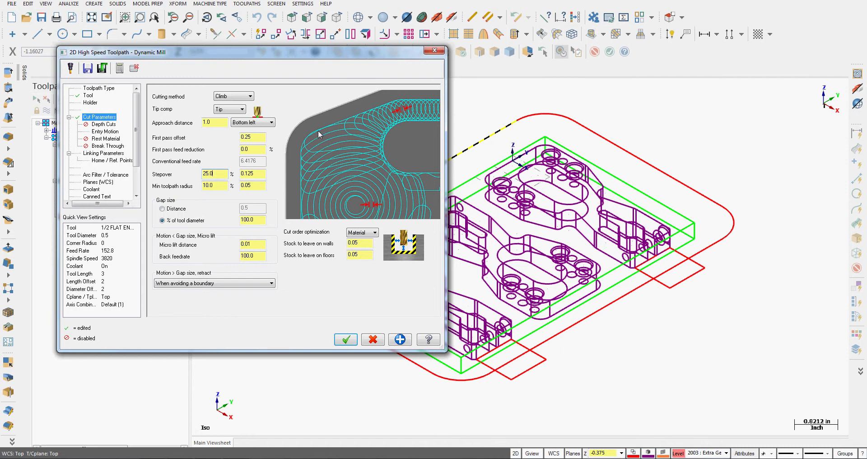
Step: Check micro lift, keep retract on boundary avoidance and Material cut order
{"action": "left_click", "coordinate": [253, 243]}
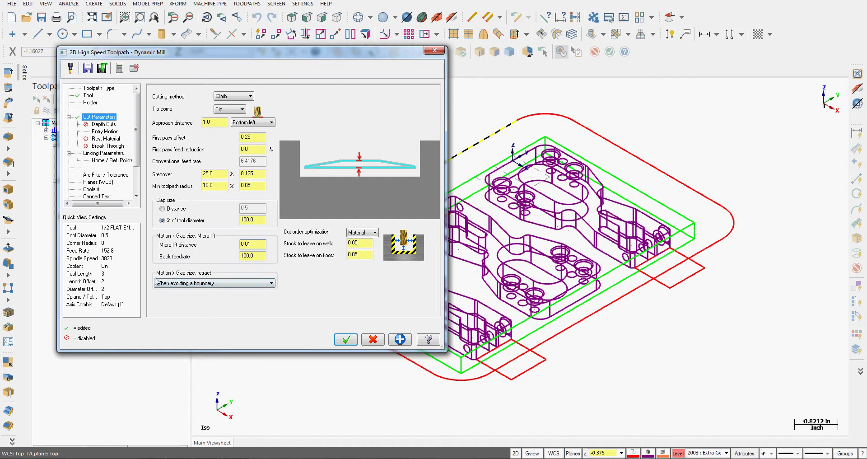
{"action": "left_click", "coordinate": [230, 283]}
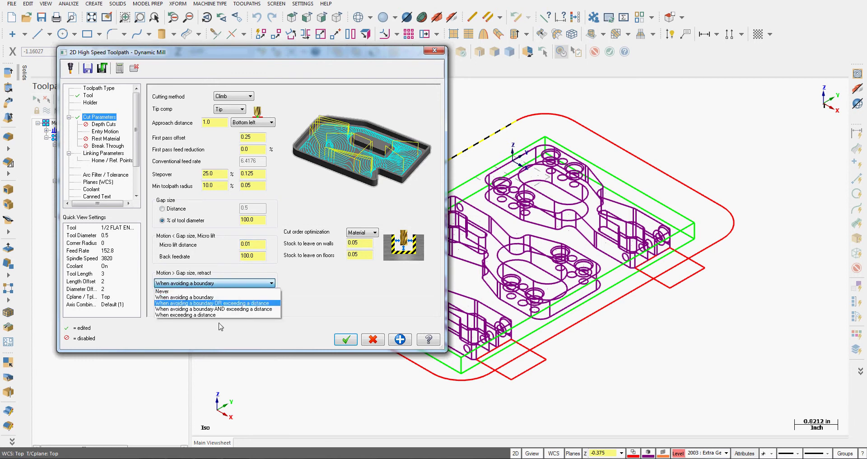
{"action": "left_click", "coordinate": [209, 298]}
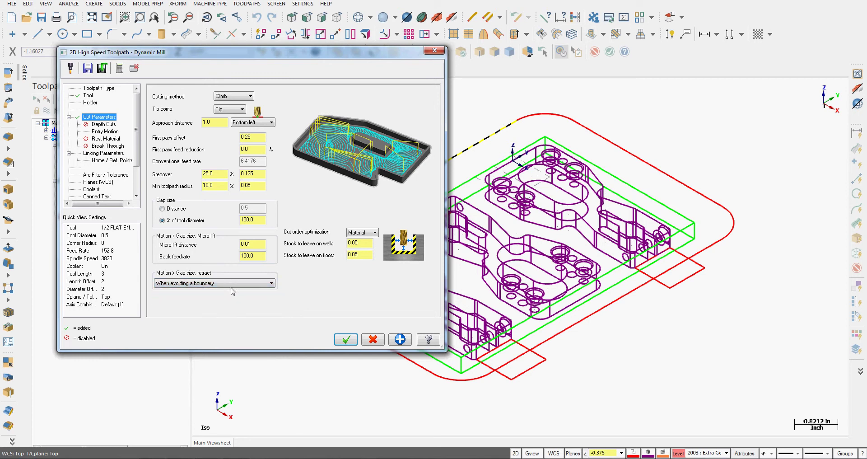
{"action": "left_click", "coordinate": [375, 233]}
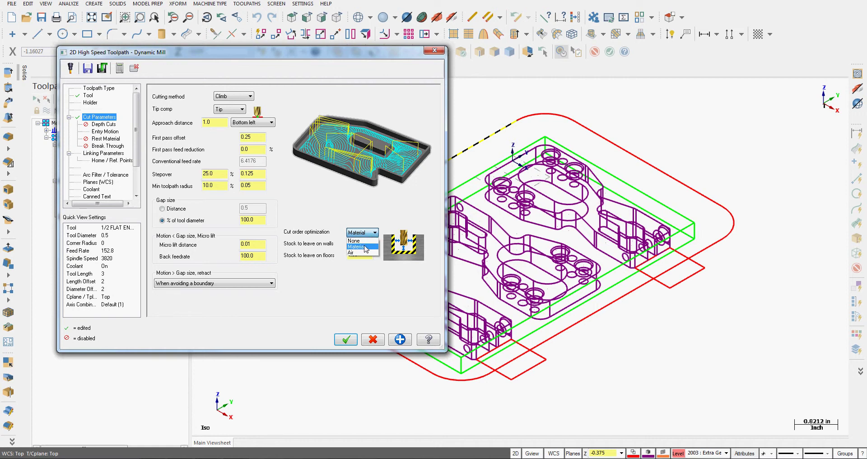
{"action": "left_click", "coordinate": [366, 249]}
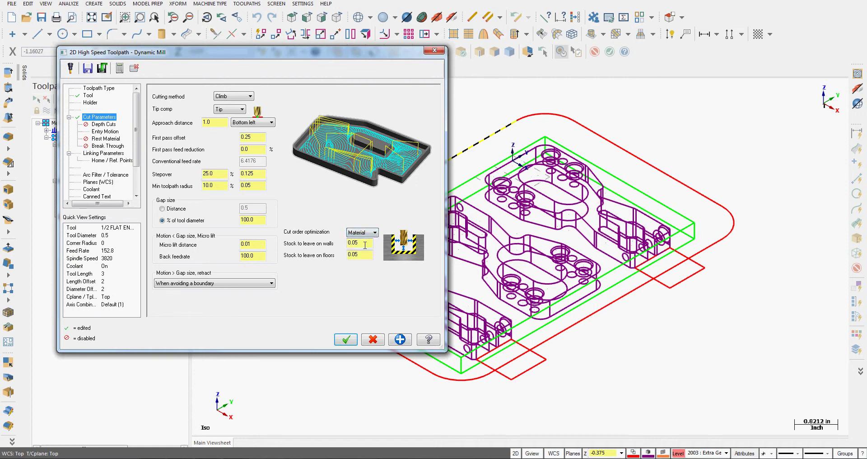
Step: Open the Entry Motion page and begin selecting its chain geometry
{"action": "left_click", "coordinate": [111, 131]}
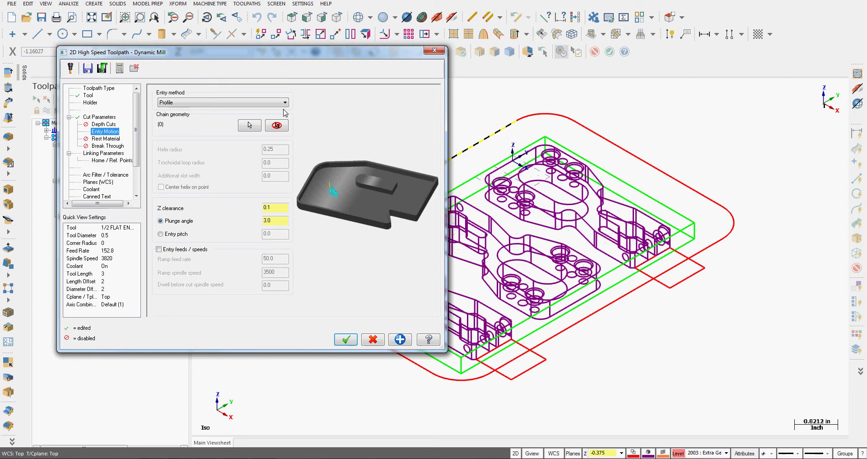
{"action": "left_click", "coordinate": [249, 125]}
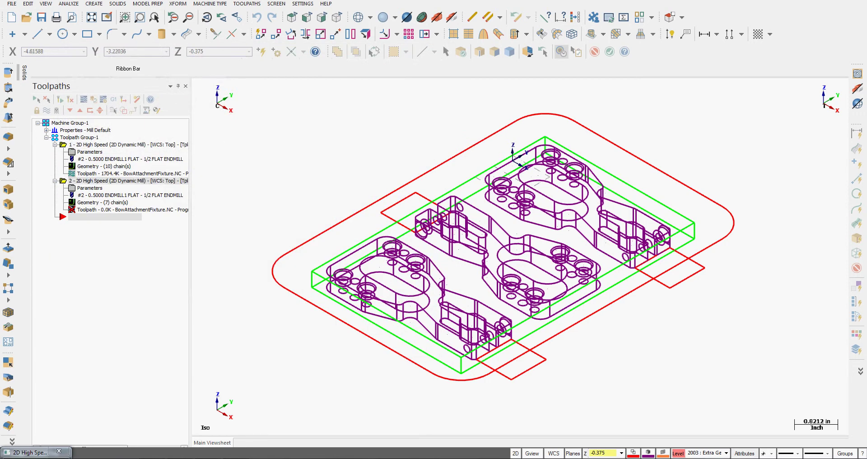
Step: Add the outer red contour as entry chain geometry in Chain Manager, discarding a mis-picked line
{"action": "left_click_drag", "start_coordinate": [249, 89], "coordinate": [186, 103]}
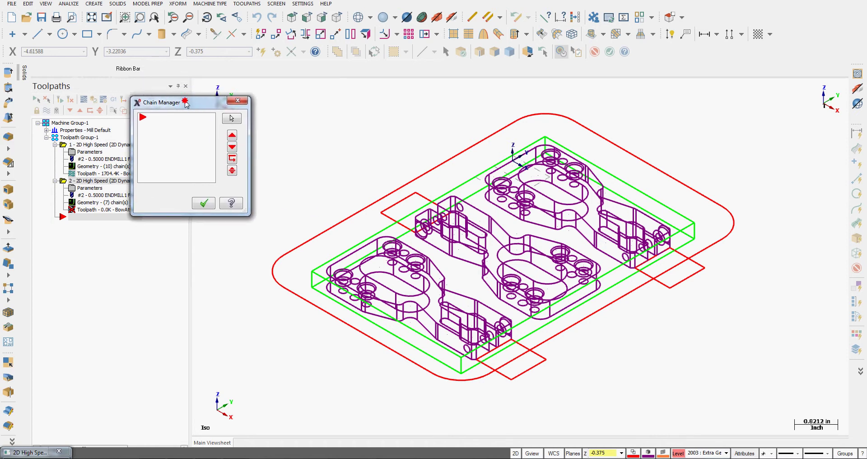
{"action": "right_click", "coordinate": [159, 128]}
{"action": "left_click", "coordinate": [178, 131]}
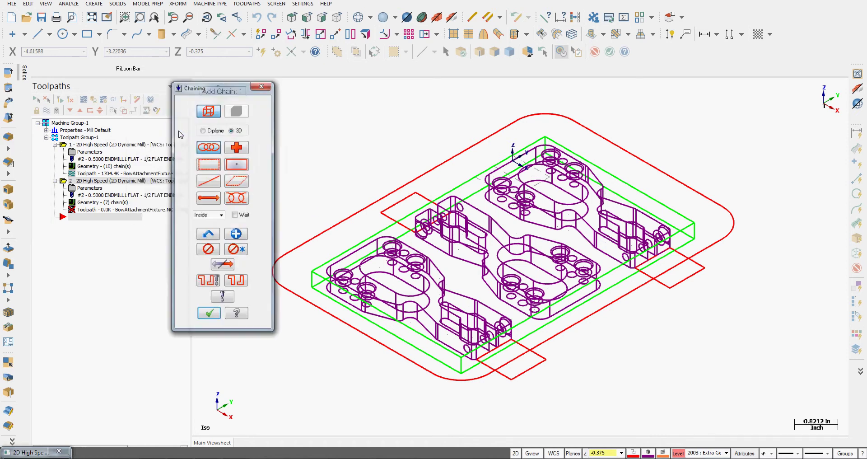
{"action": "left_click", "coordinate": [203, 129]}
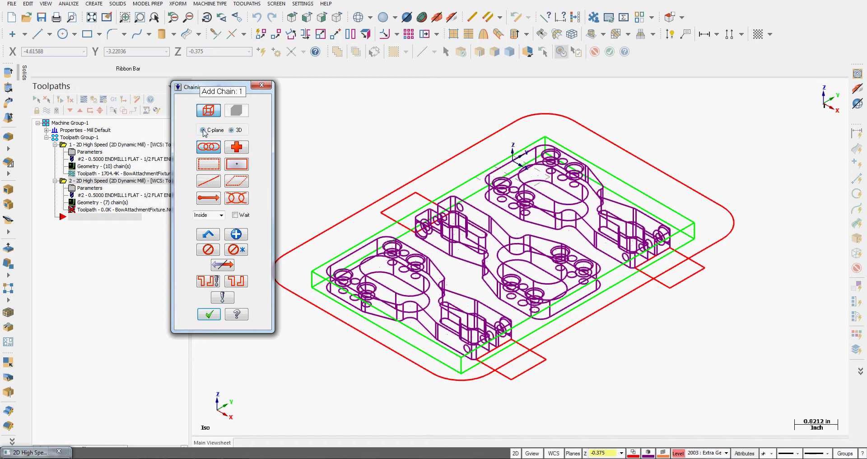
{"action": "left_click", "coordinate": [214, 184]}
{"action": "left_click", "coordinate": [426, 371]}
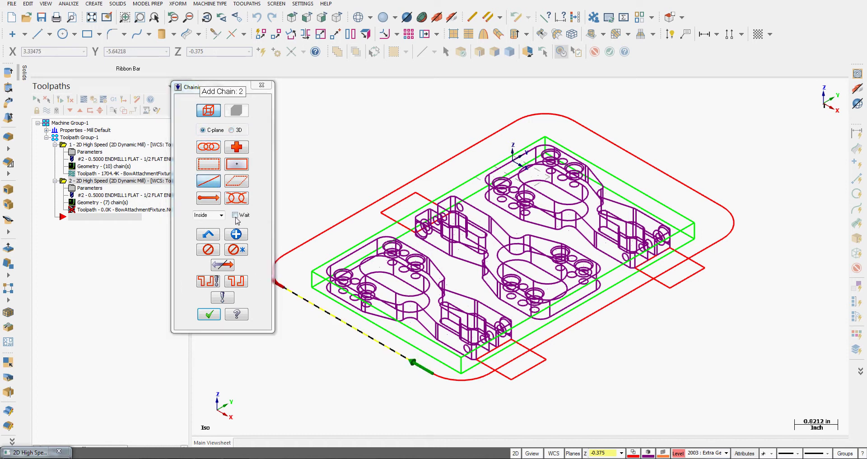
{"action": "left_click", "coordinate": [214, 254]}
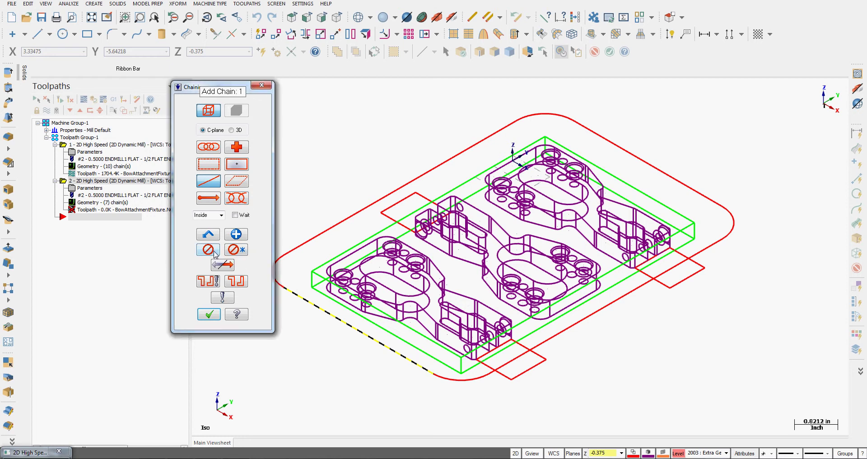
{"action": "left_click", "coordinate": [210, 148]}
{"action": "left_click", "coordinate": [410, 362]}
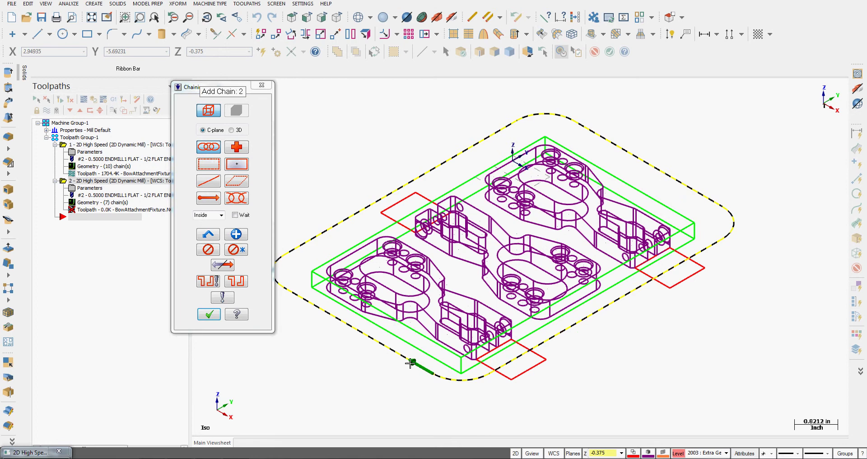
{"action": "left_click", "coordinate": [208, 314]}
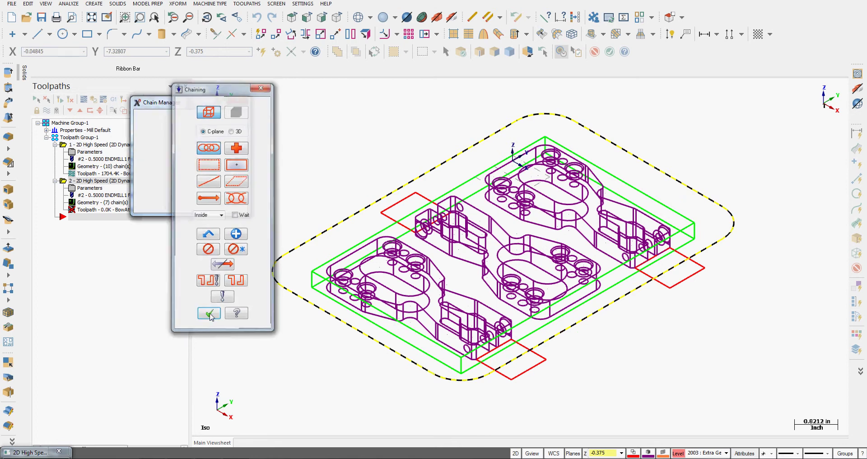
{"action": "left_click", "coordinate": [204, 203]}
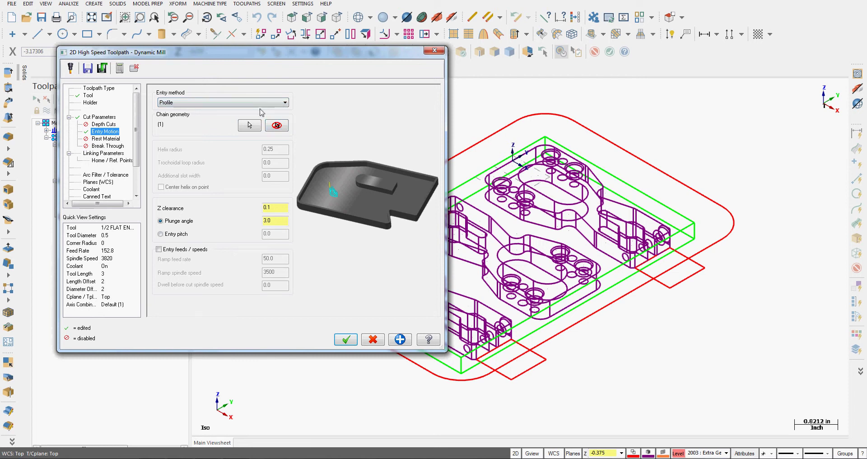
Step: Keep Profile entry with 0.1 Z clearance, then view linking parameters (top of stock 1.28, depth -0.375)
{"action": "left_click", "coordinate": [286, 103]}
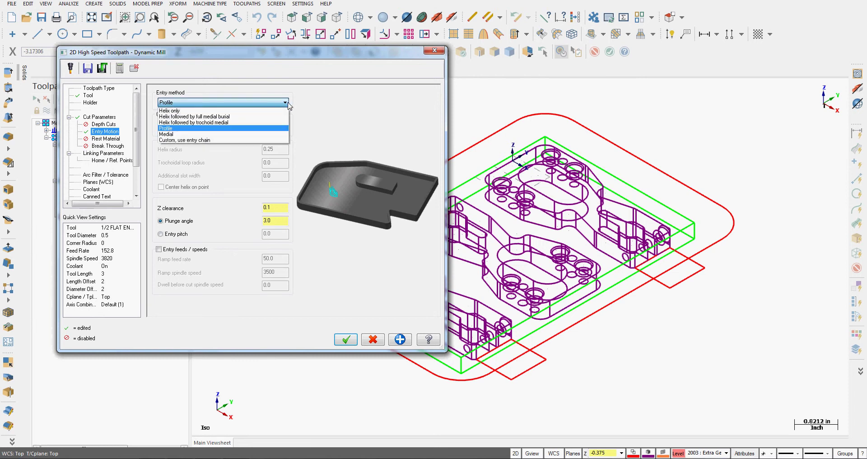
{"action": "left_click", "coordinate": [168, 129]}
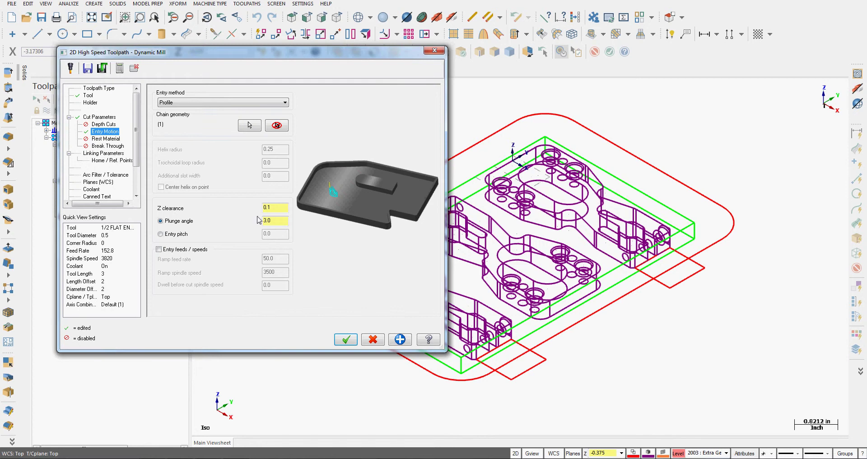
{"action": "left_click", "coordinate": [275, 209]}
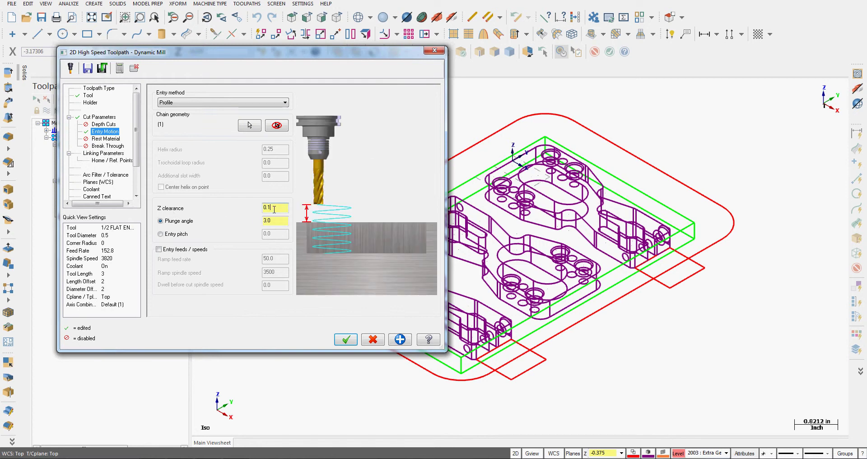
{"action": "left_click", "coordinate": [115, 154]}
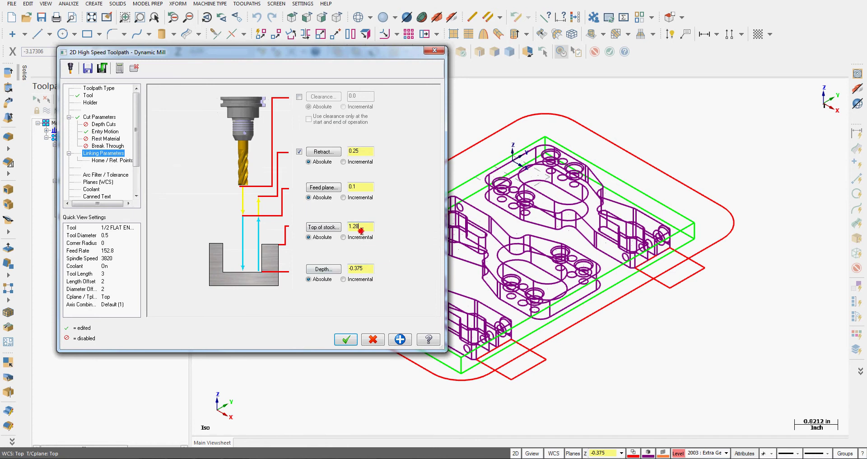
Step: Set the top of stock to 0.0
{"action": "left_click", "coordinate": [360, 227]}
{"action": "type", "text": "0"}
{"action": "key", "text": "Return"}
Step: Review the coolant settings and accept the Dynamic Mill parameters, raising the entry-chain warning
{"action": "left_click_drag", "start_coordinate": [324, 53], "coordinate": [1, 87]}
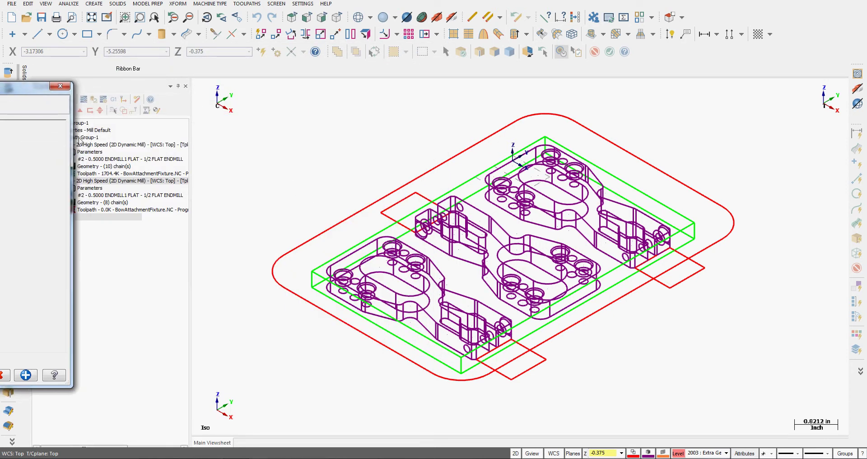
{"action": "left_click_drag", "start_coordinate": [24, 94], "coordinate": [366, 54]}
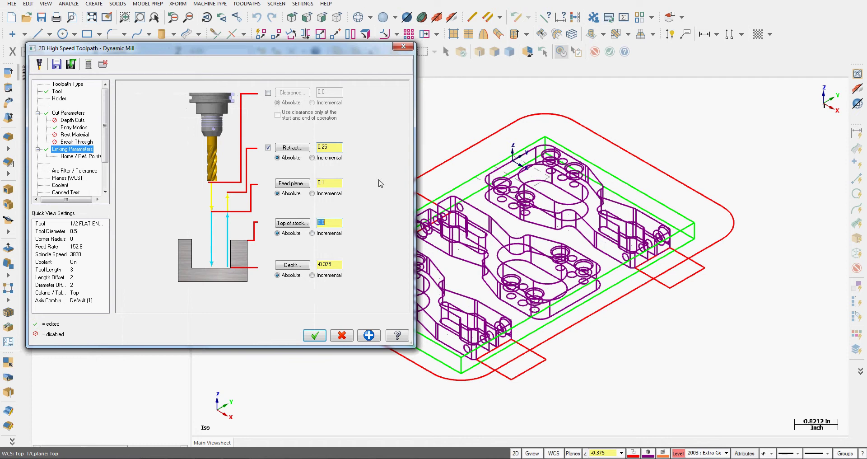
{"action": "left_click", "coordinate": [60, 185]}
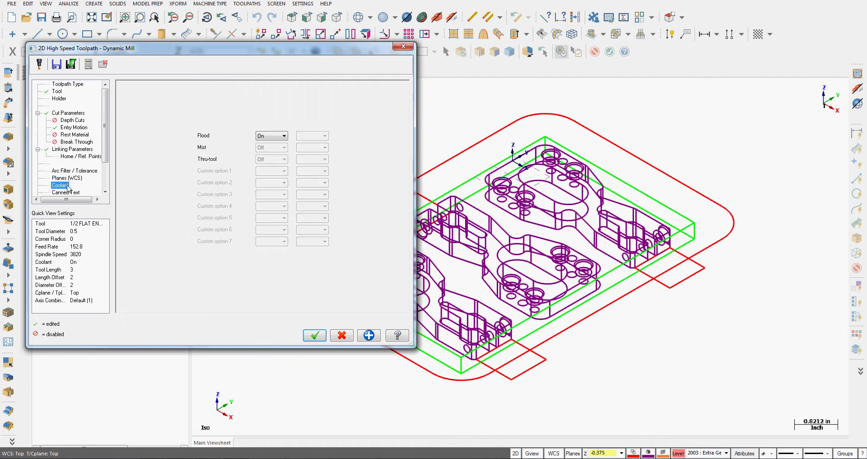
{"action": "left_click", "coordinate": [316, 336]}
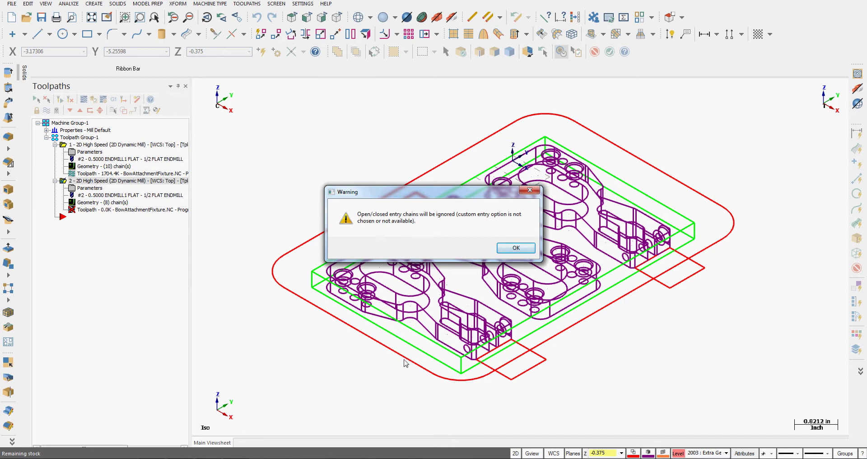
Step: Dismiss the entry-chain warning to generate the toolpath, inspect it, and reopen its parameters
{"action": "left_click", "coordinate": [510, 247]}
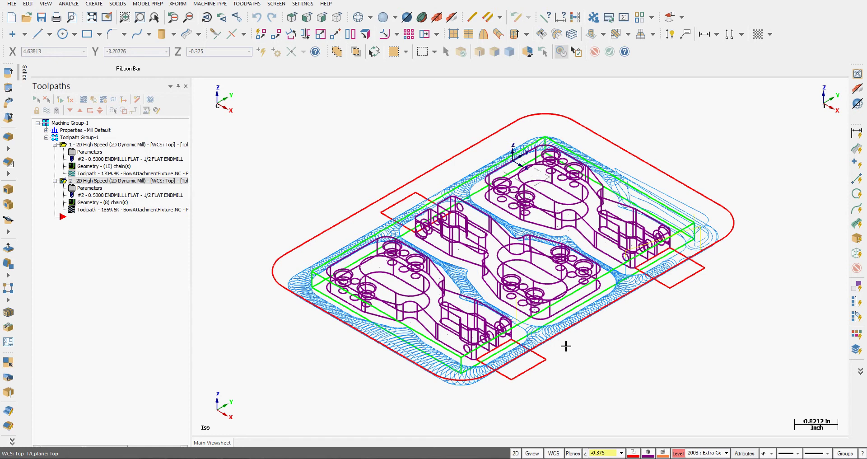
{"action": "middle_click_drag", "start_coordinate": [566, 347], "coordinate": [567, 354]}
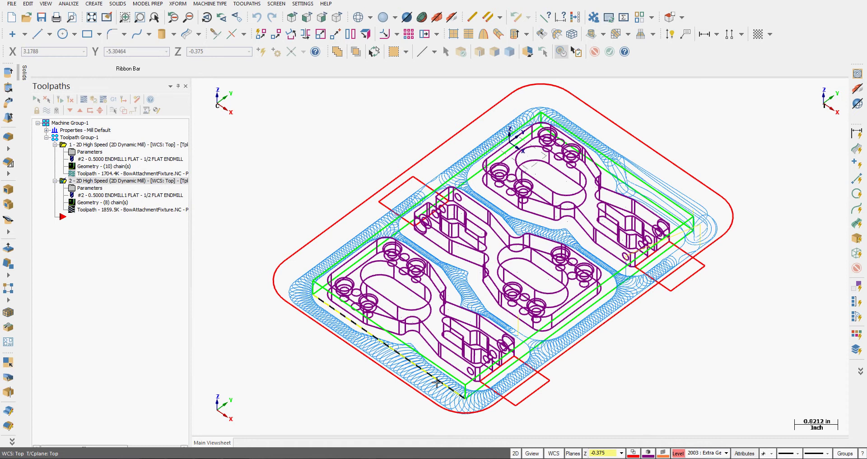
{"action": "left_click", "coordinate": [85, 188]}
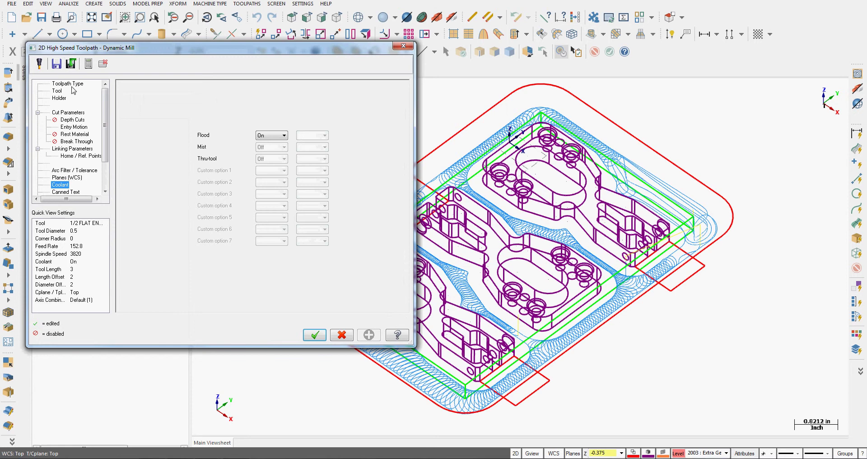
Step: Begin adding more chains to the avoidance regions list on the Toolpath Type page
{"action": "left_click", "coordinate": [75, 84]}
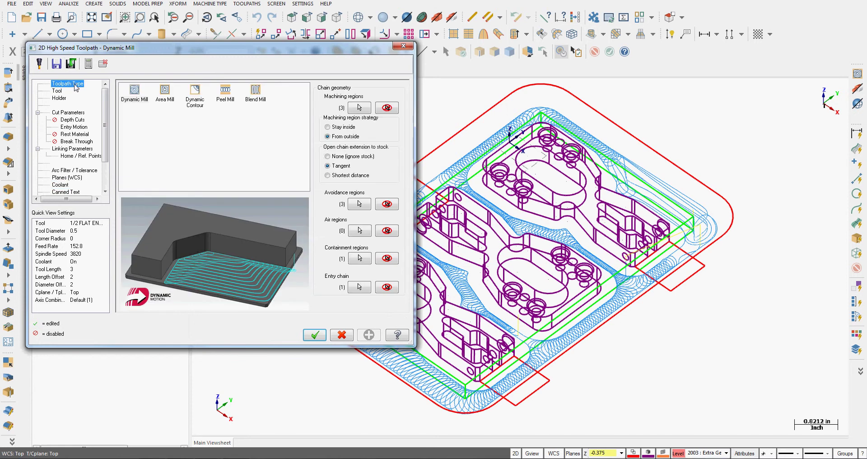
{"action": "left_click", "coordinate": [360, 205]}
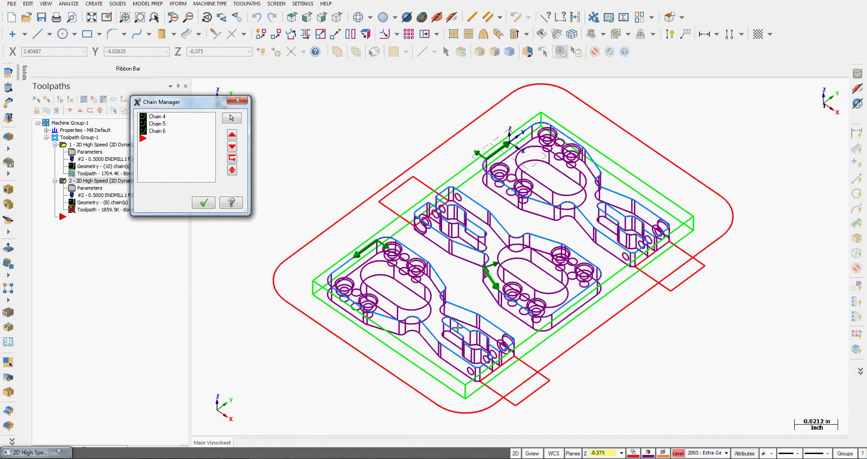
{"action": "left_click", "coordinate": [189, 141]}
{"action": "right_click", "coordinate": [189, 141]}
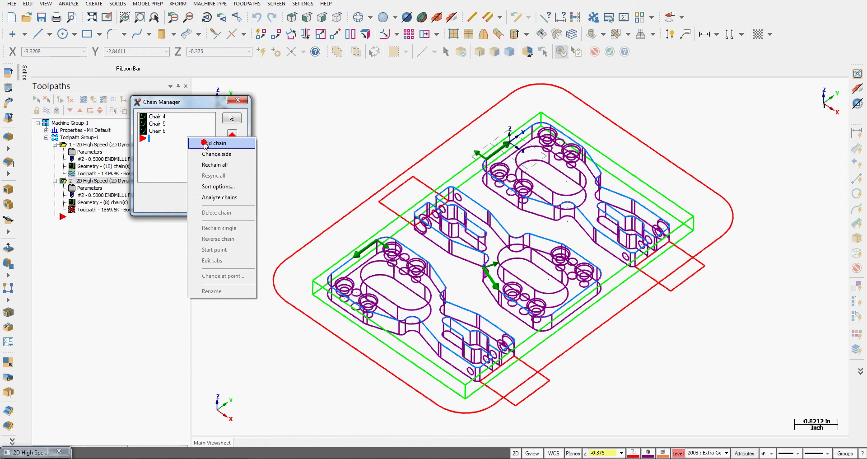
{"action": "left_click", "coordinate": [206, 144]}
Step: Restrict chaining with a colour mask set to red, colour 12
{"action": "left_click", "coordinate": [223, 298]}
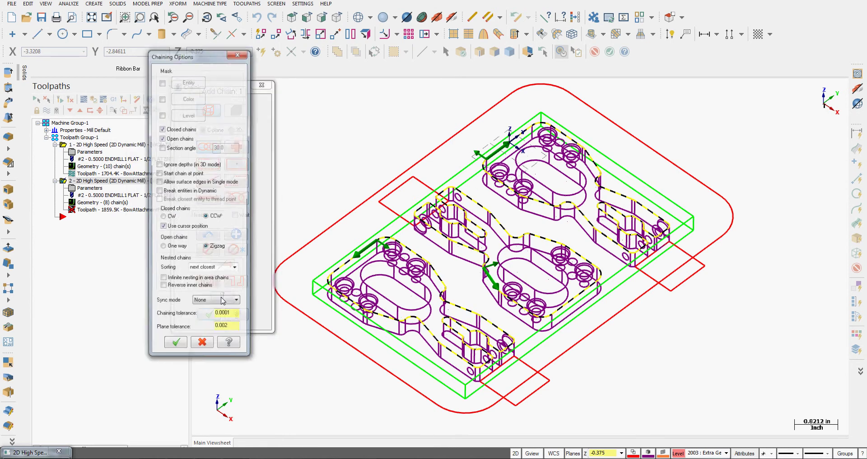
{"action": "left_click", "coordinate": [162, 98]}
{"action": "left_click", "coordinate": [188, 98]}
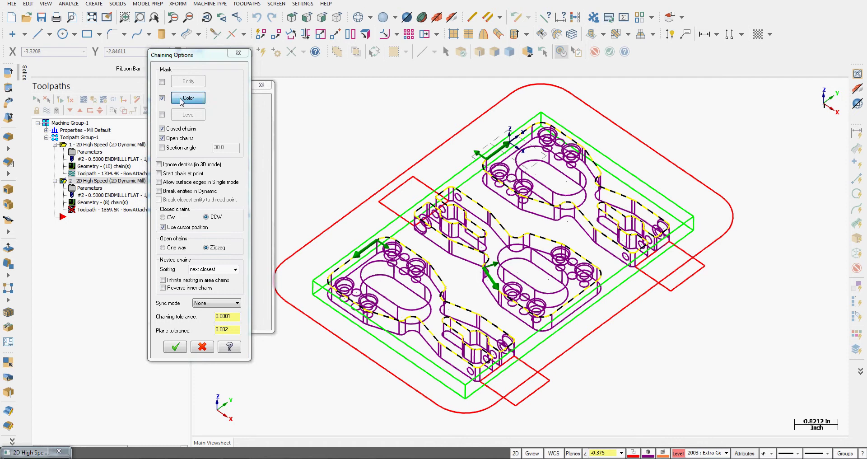
{"action": "left_click", "coordinate": [154, 155]}
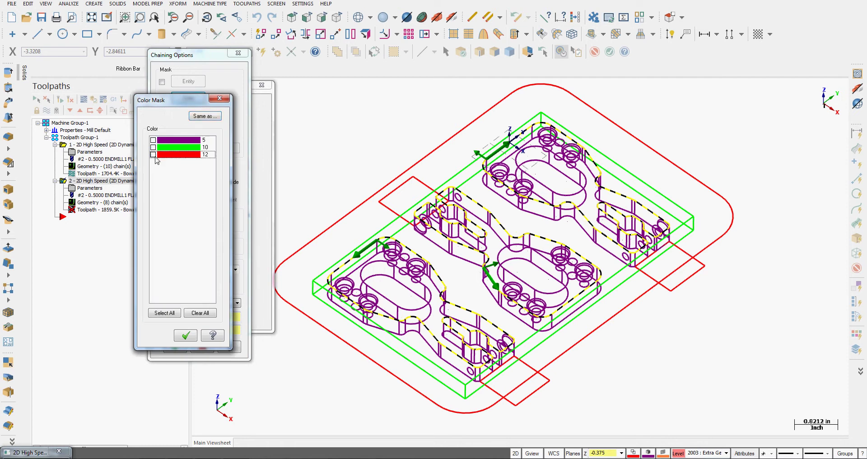
{"action": "left_click", "coordinate": [193, 339]}
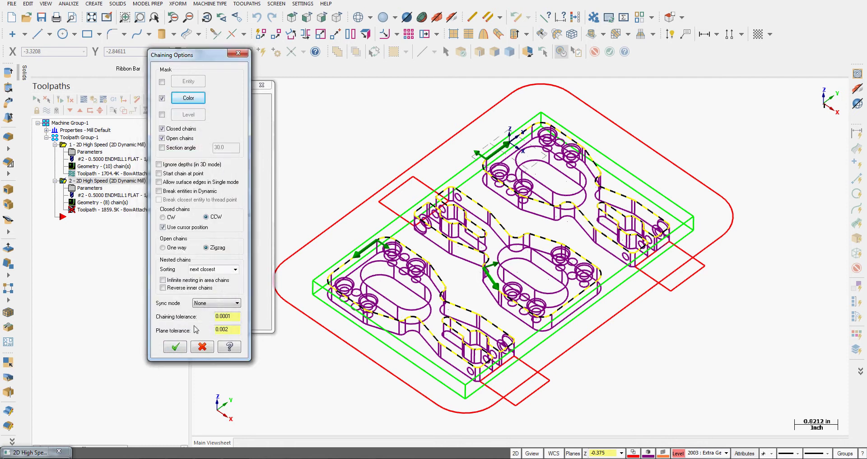
{"action": "left_click", "coordinate": [176, 350]}
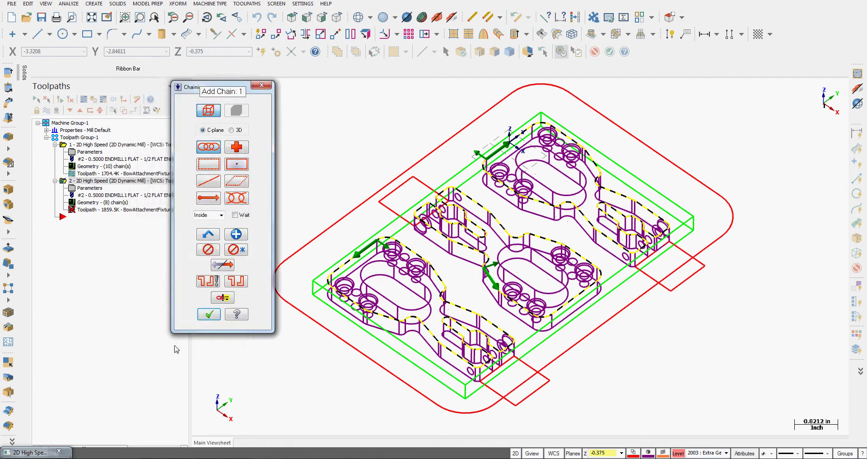
Step: Chain the front, right-side and upper-left clamp rectangles as avoidance regions
{"action": "left_click", "coordinate": [495, 394]}
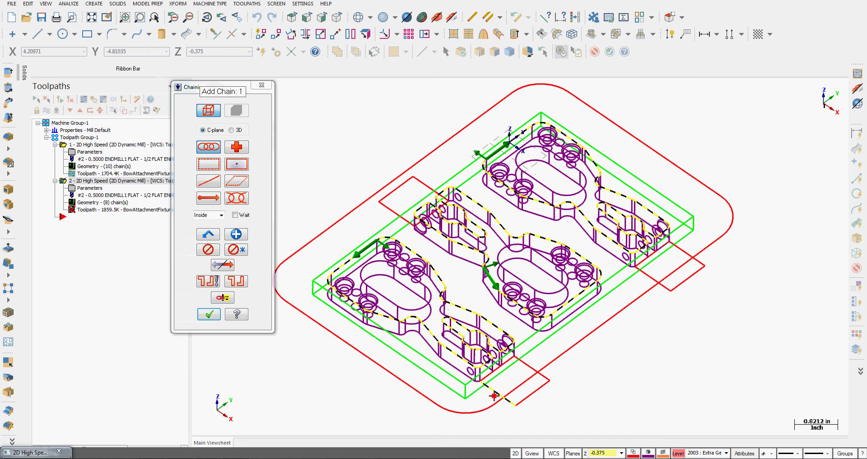
{"action": "left_click", "coordinate": [668, 291]}
{"action": "left_click", "coordinate": [416, 180]}
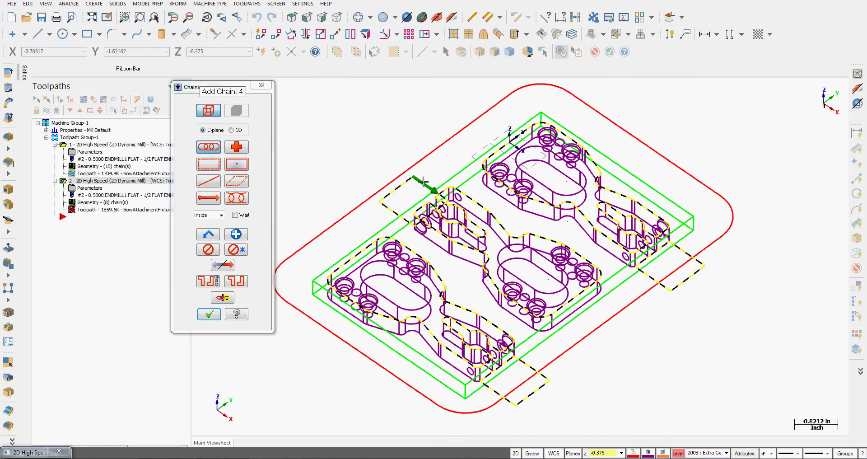
{"action": "left_click", "coordinate": [214, 316]}
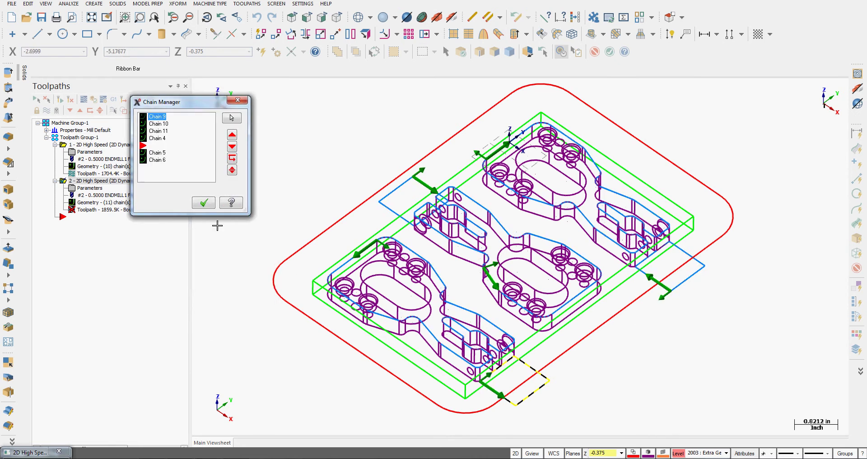
{"action": "left_click", "coordinate": [203, 204]}
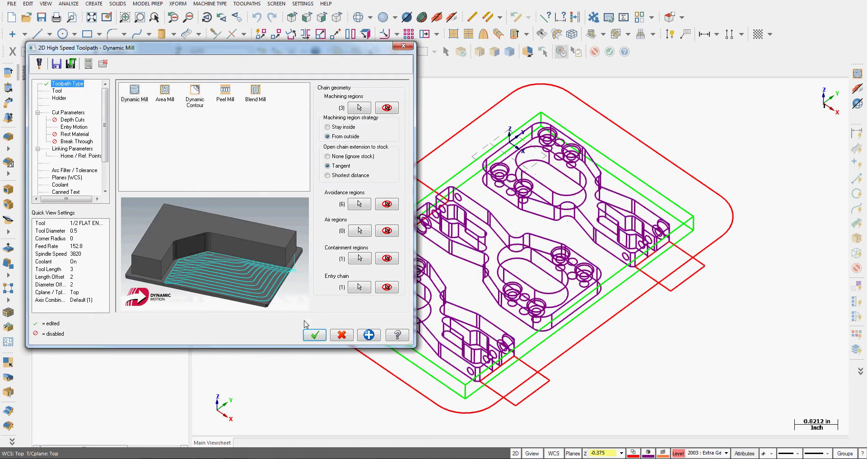
Step: Accept the parameters and regenerate the Dynamic Mill toolpath, dismissing the entry-chain warning
{"action": "left_click", "coordinate": [314, 335]}
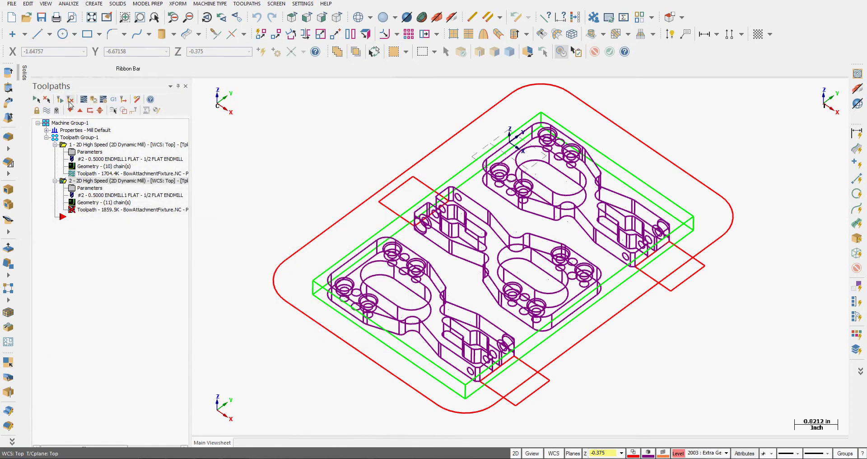
{"action": "left_click", "coordinate": [71, 102]}
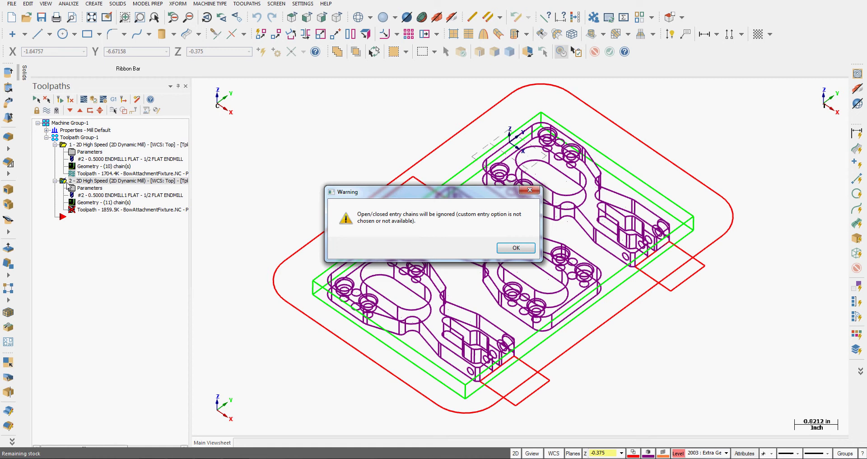
{"action": "left_click", "coordinate": [518, 248]}
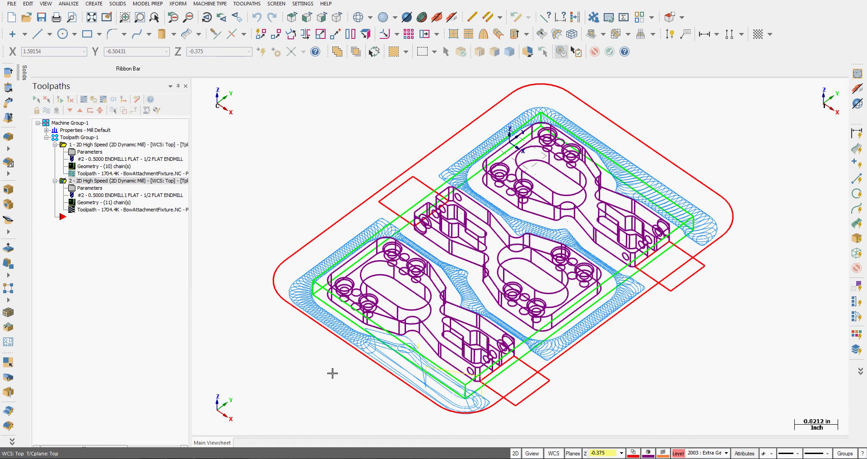
Step: Return the model to an isometric view and open the toolpaths in Simulator Verify
{"action": "middle_click_drag", "start_coordinate": [333, 373], "coordinate": [194, 317]}
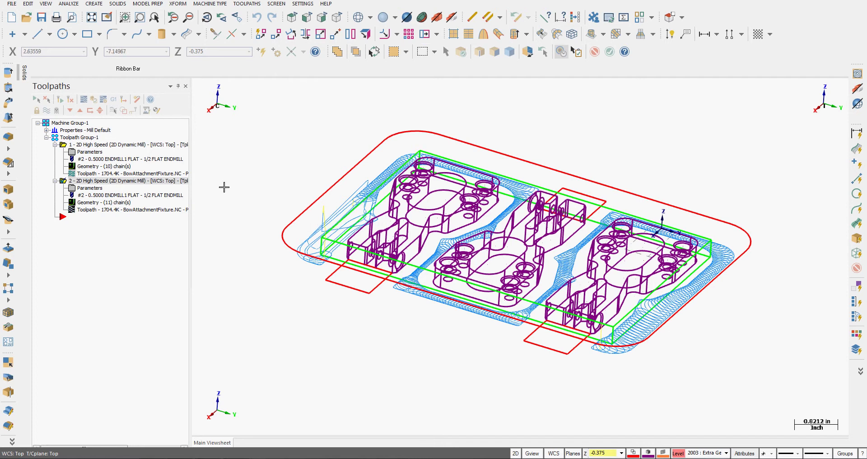
{"action": "left_click", "coordinate": [337, 17]}
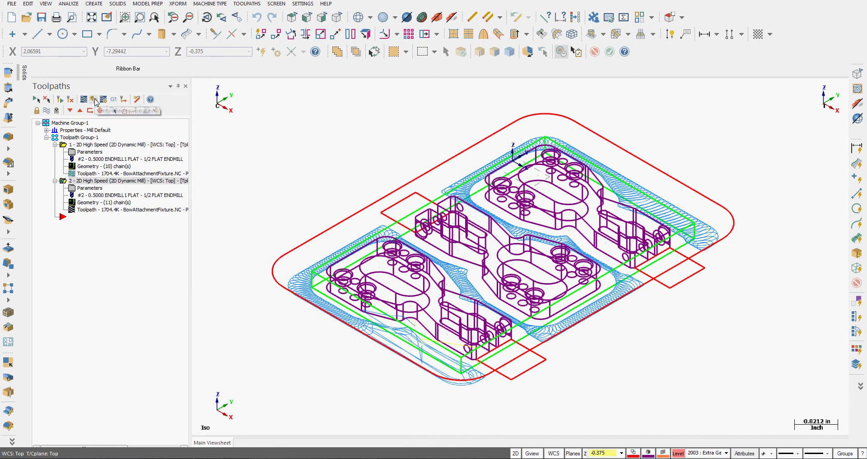
{"action": "left_click", "coordinate": [95, 100]}
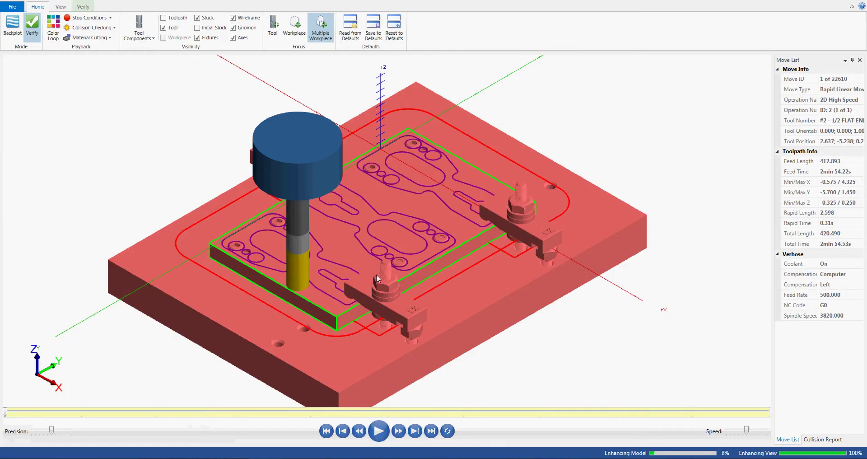
Step: Play the full 22610-move verification, orbit to inspect the clamps, then close the Simulator
{"action": "left_click_drag", "start_coordinate": [501, 233], "coordinate": [560, 226]}
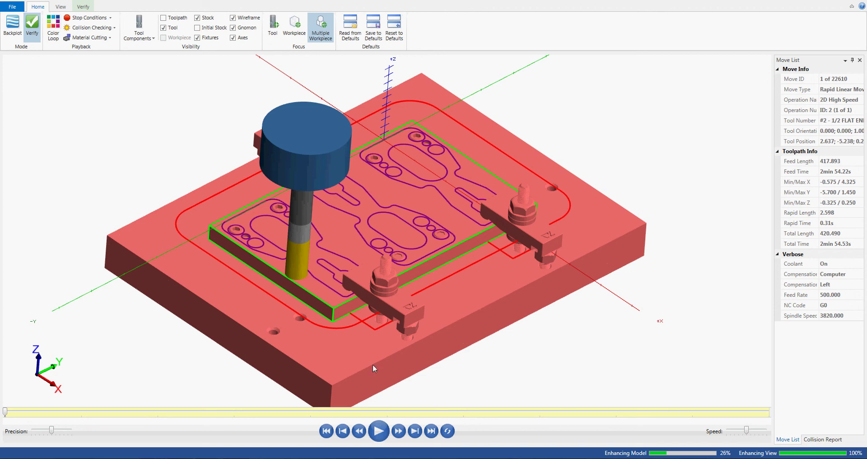
{"action": "left_click", "coordinate": [381, 433]}
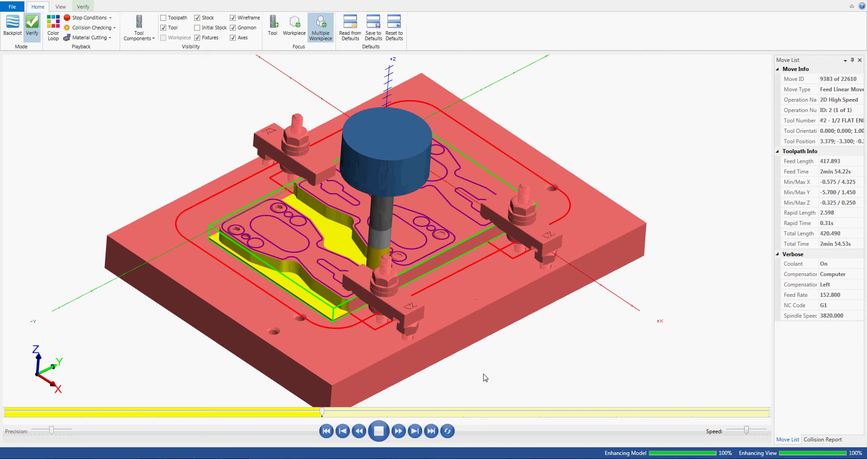
{"action": "middle_click_drag", "start_coordinate": [489, 344], "coordinate": [444, 341]}
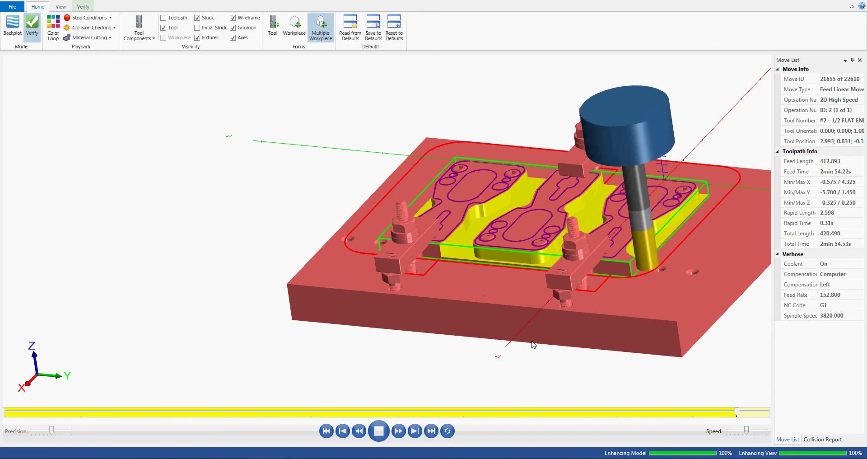
{"action": "middle_click_drag", "start_coordinate": [534, 345], "coordinate": [724, 82]}
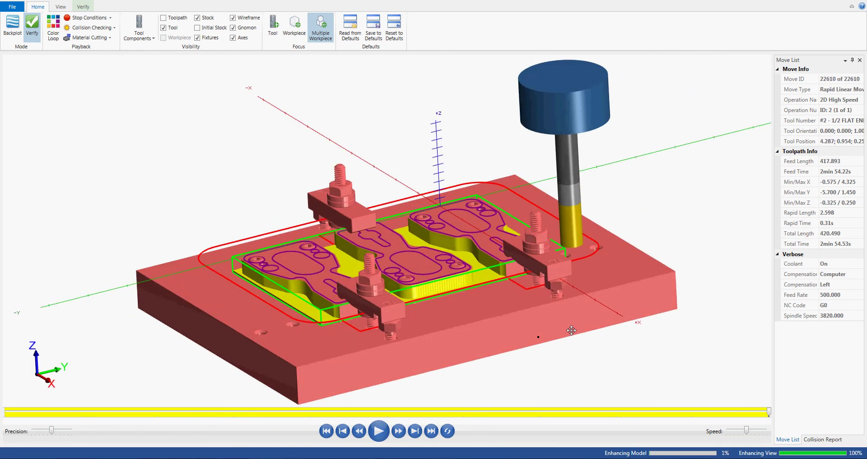
{"action": "key", "text": "alt+F4"}
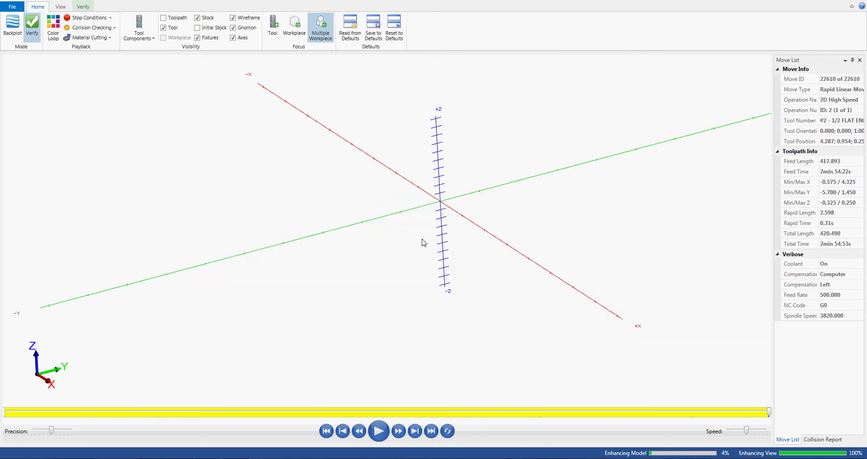